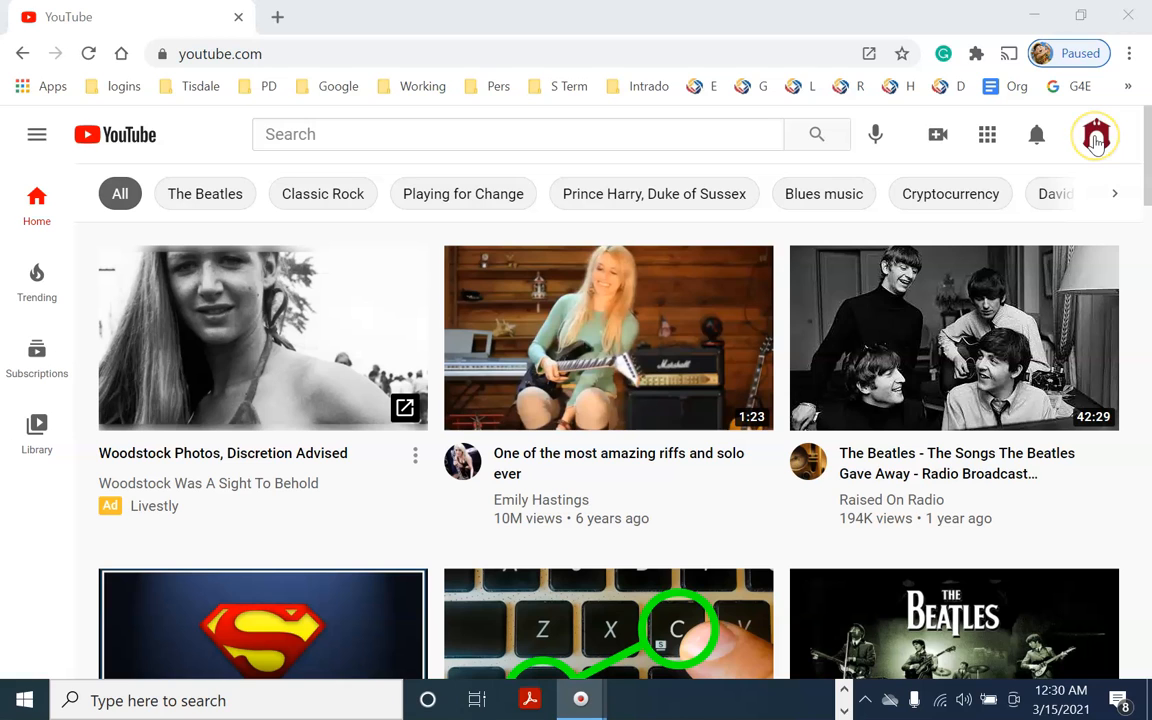
- Switch the YouTube account to the demo channel
click(1096, 140)
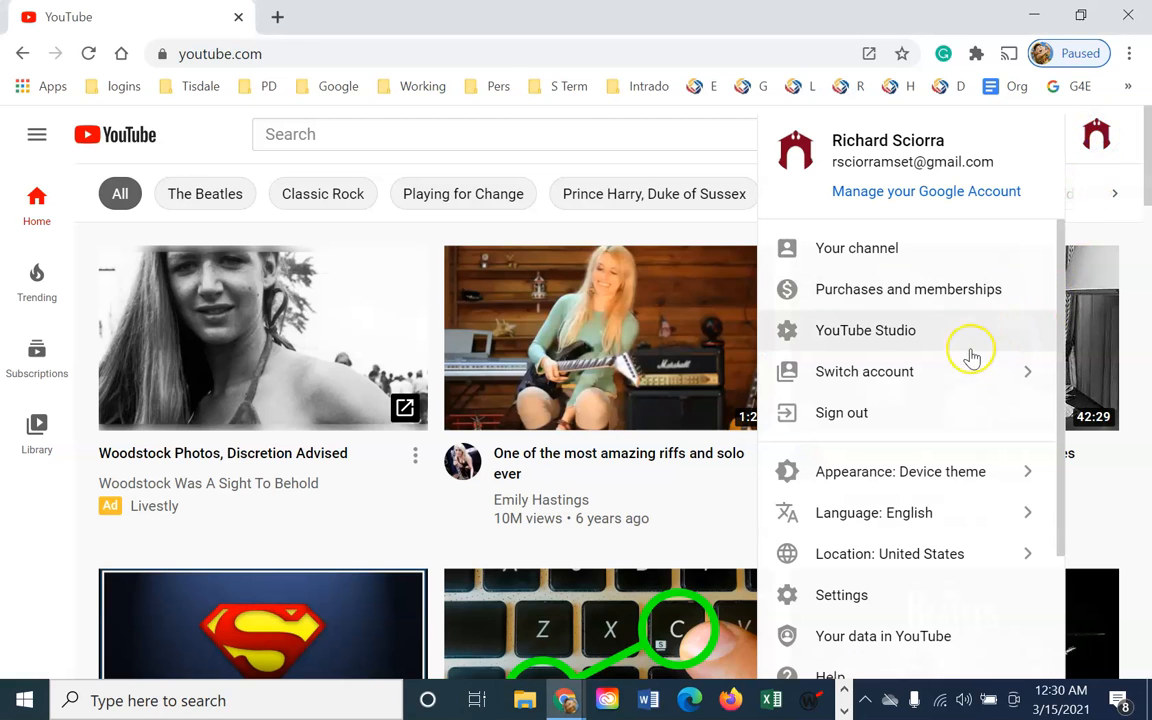
click(978, 376)
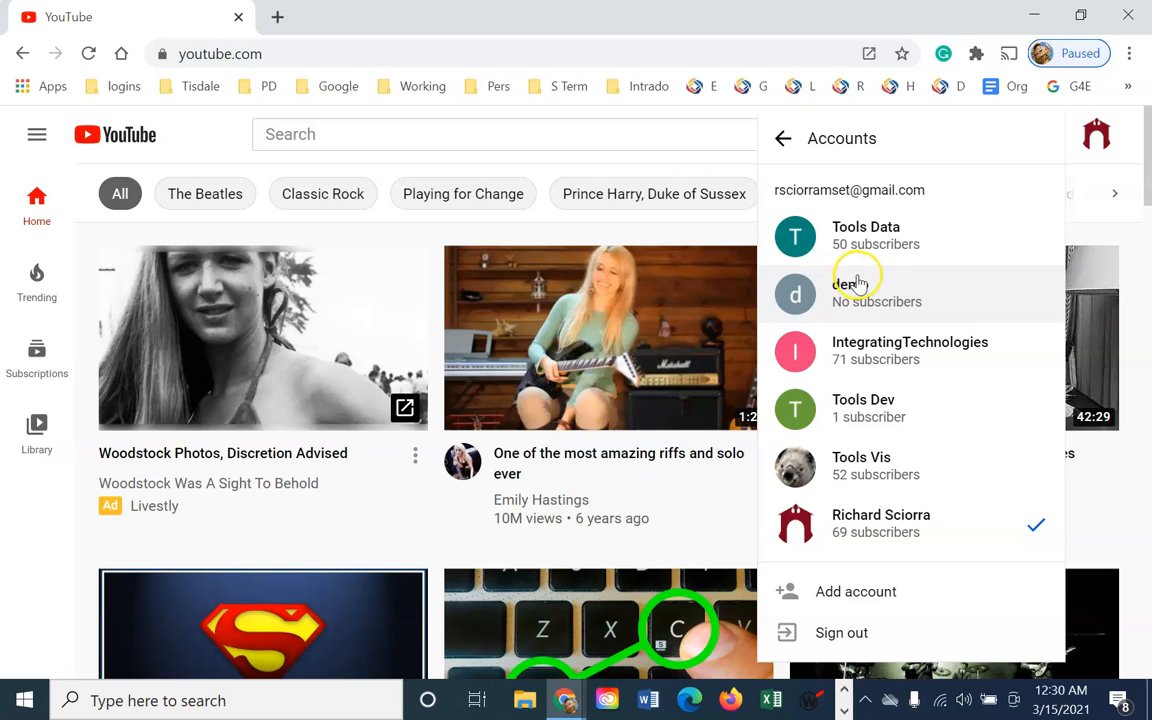
click(857, 288)
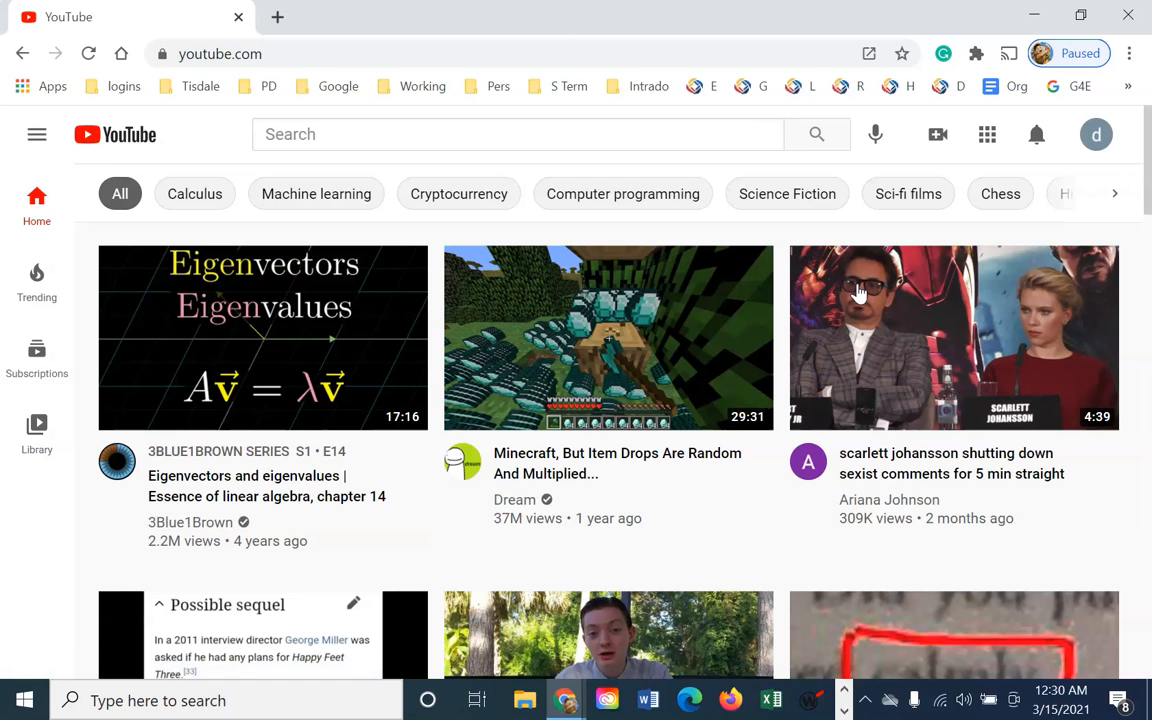
- Go to the demo channel's own page and open its channel customization
click(1096, 134)
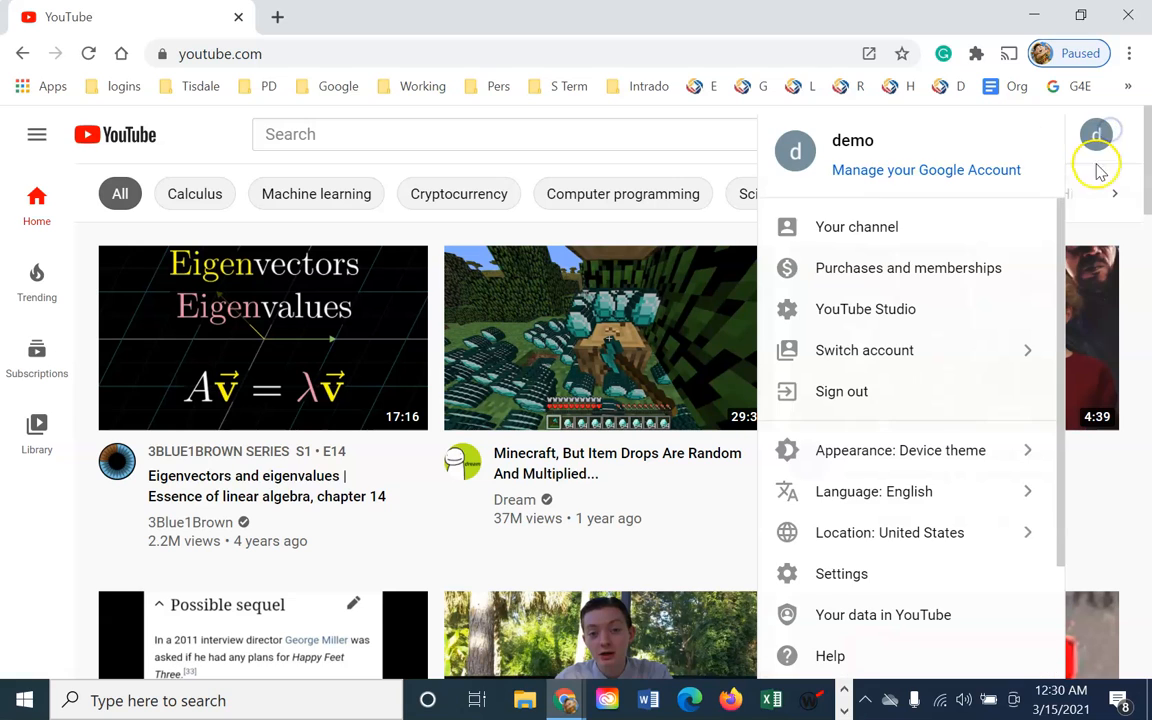
click(869, 237)
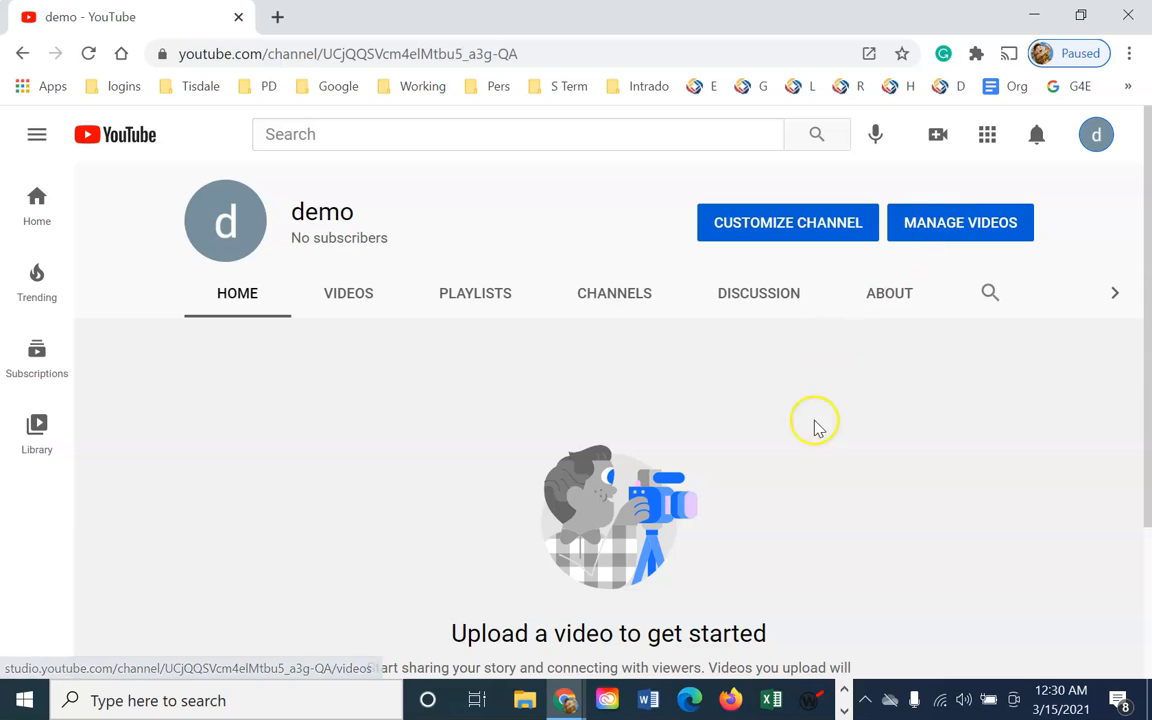
scroll(815, 427, down, 2)
scroll(810, 485, up, 2)
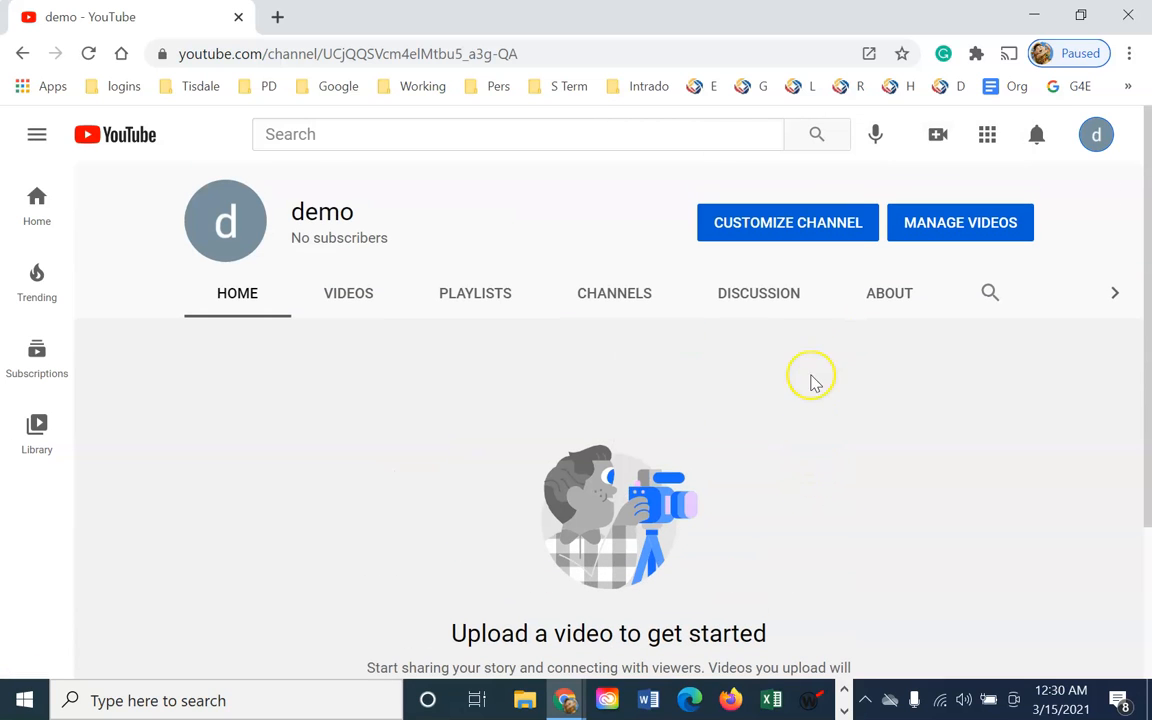
click(785, 222)
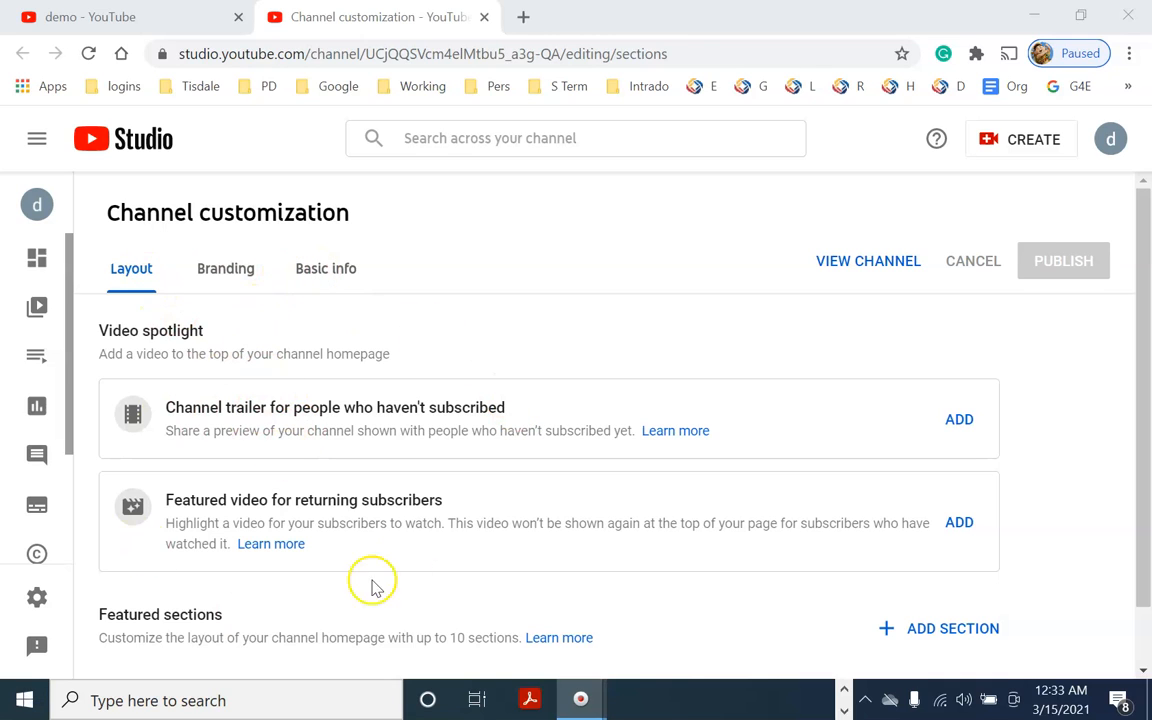
- Enter "On this channel you will find..." as the channel description in the basic info
scroll(288, 481, down, 1)
scroll(288, 476, up, 1)
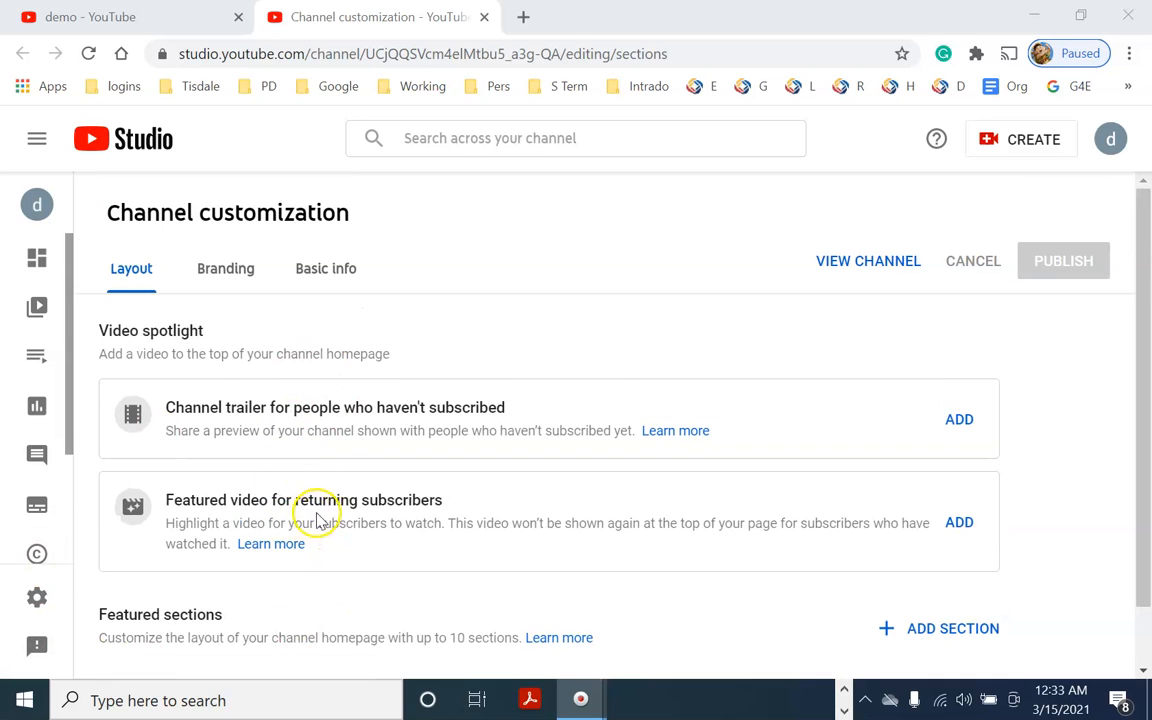
click(326, 270)
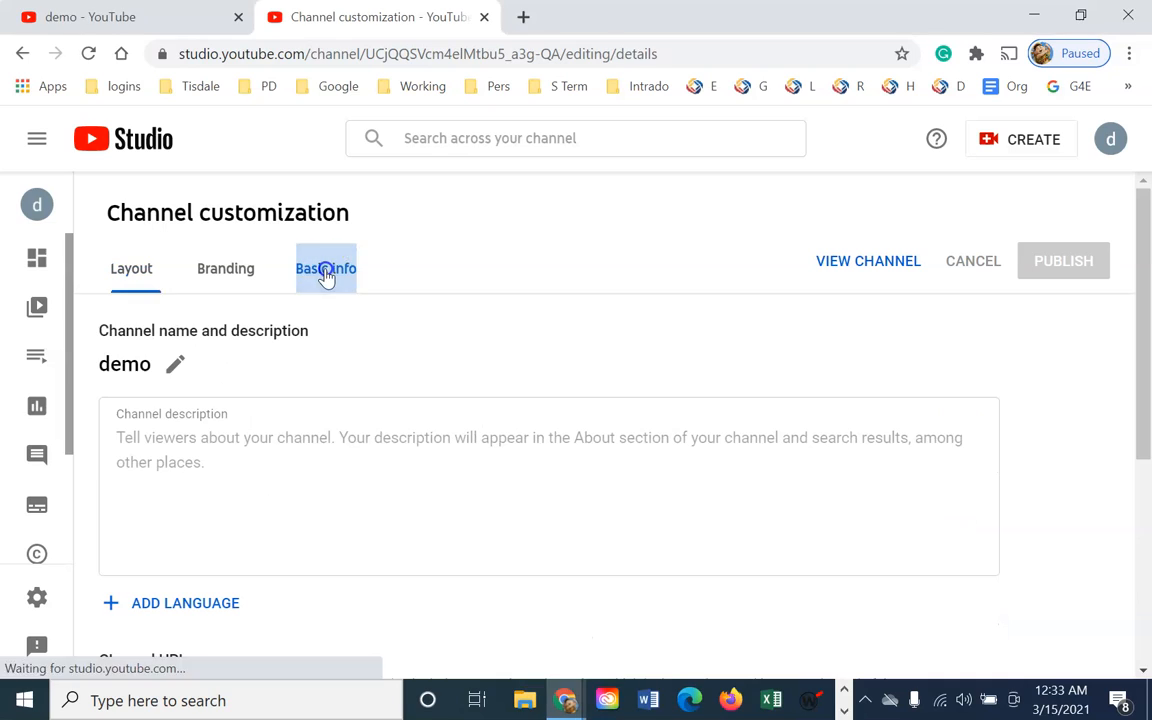
click(172, 436)
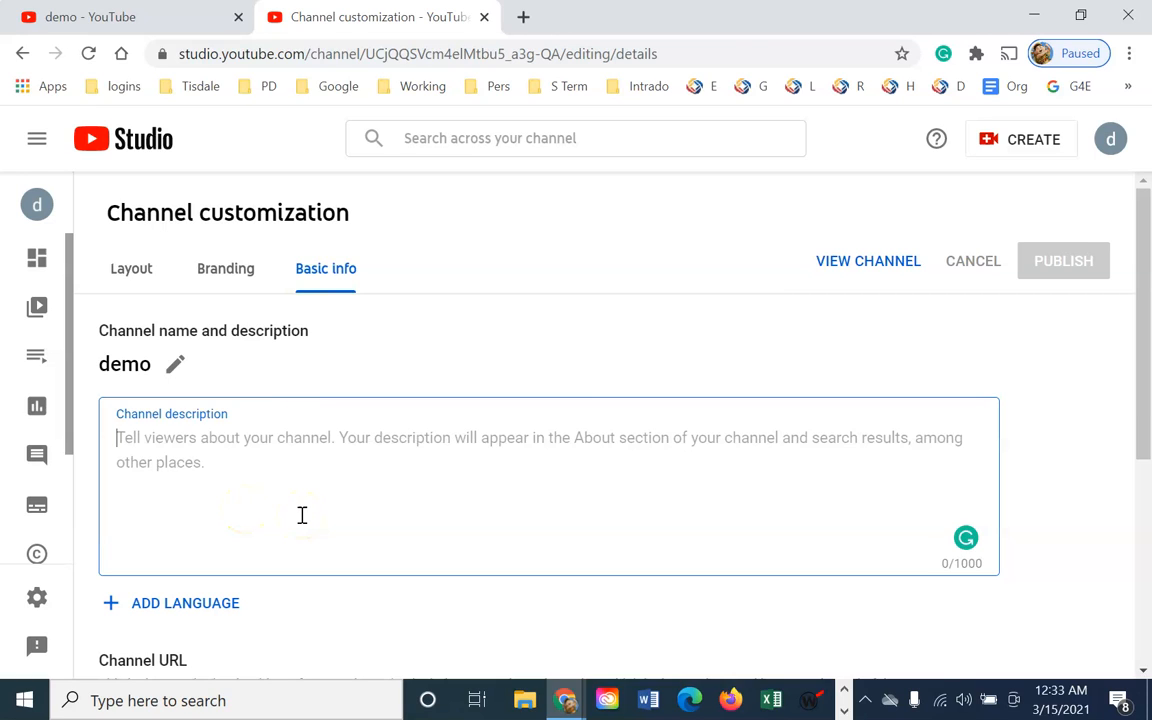
text(On this channel you w)
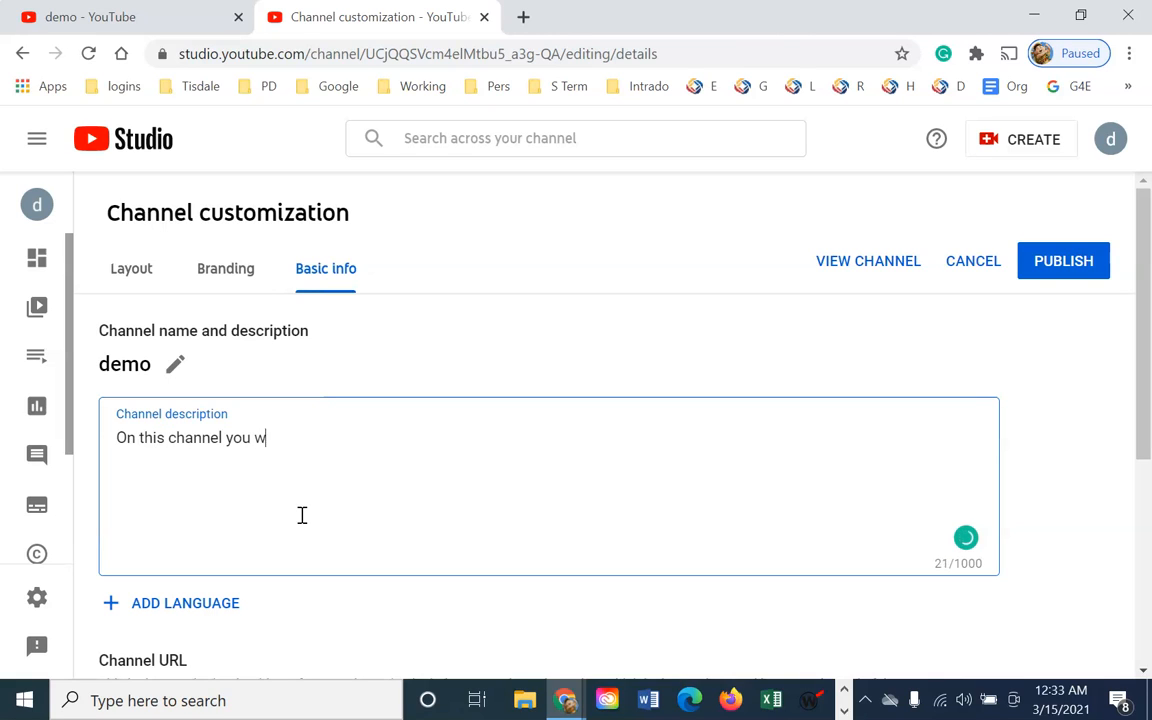
text(...)
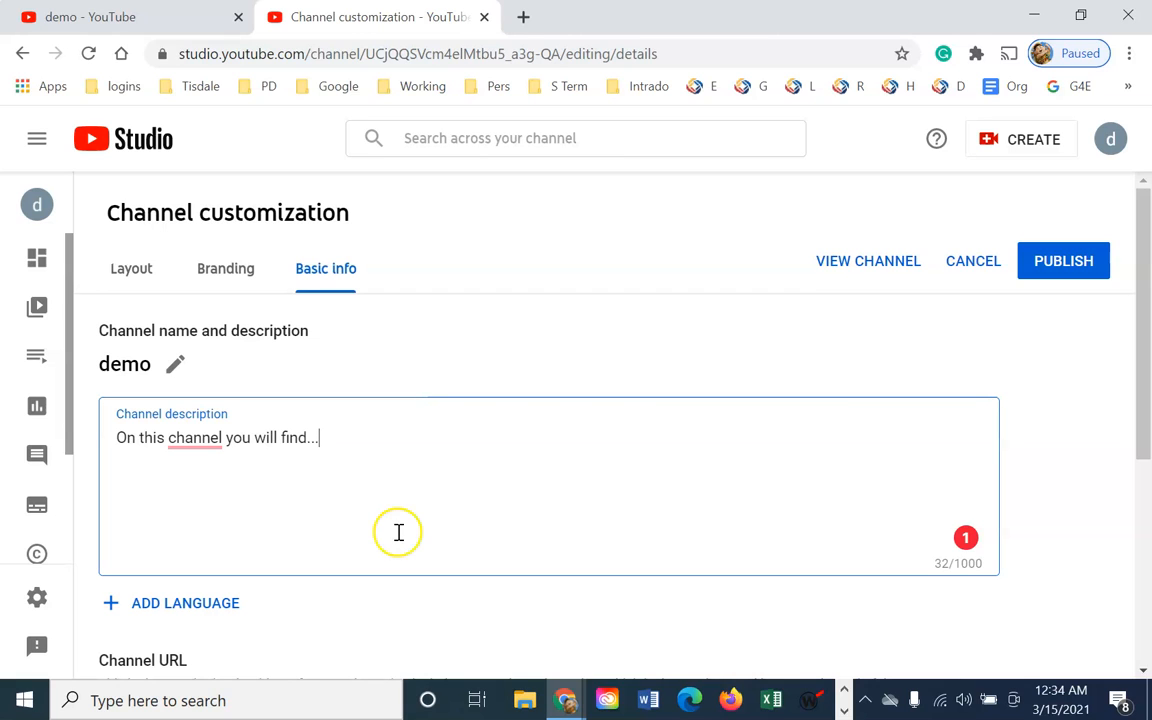
- Look over the channel URL and add a channel link titled "Ramapo College"
scroll(437, 528, down, 2)
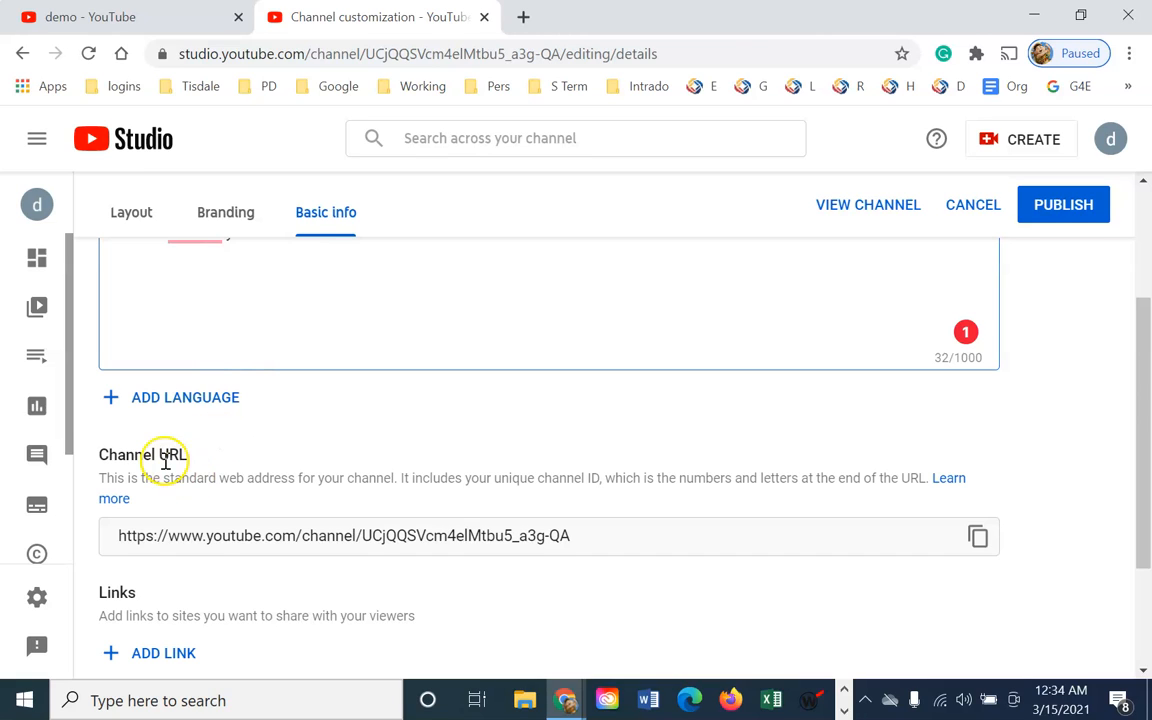
drag(471, 541, 565, 540)
click(565, 540)
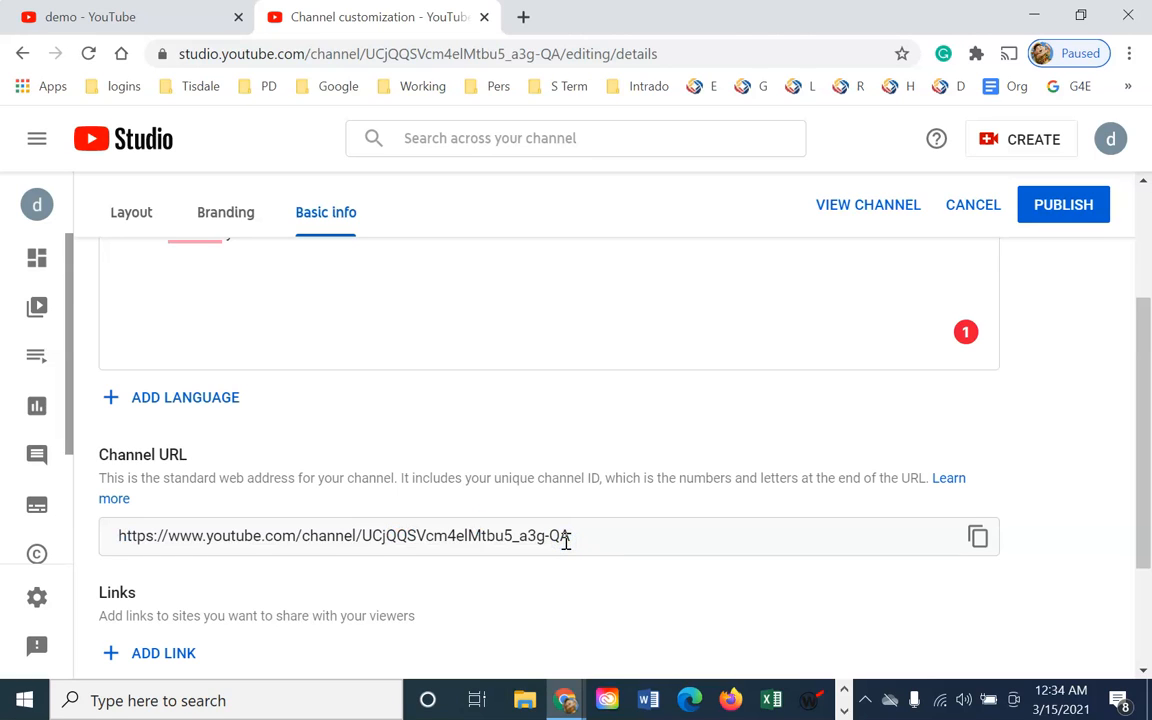
scroll(540, 565, down, 1)
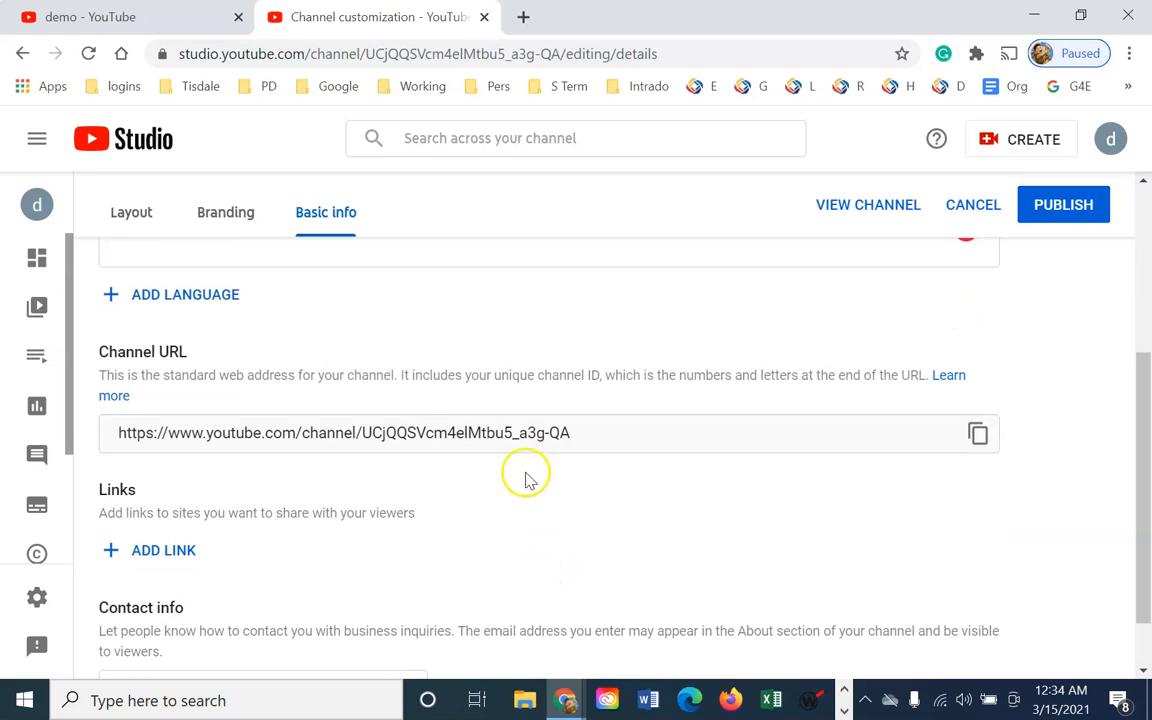
scroll(481, 527, down, 1)
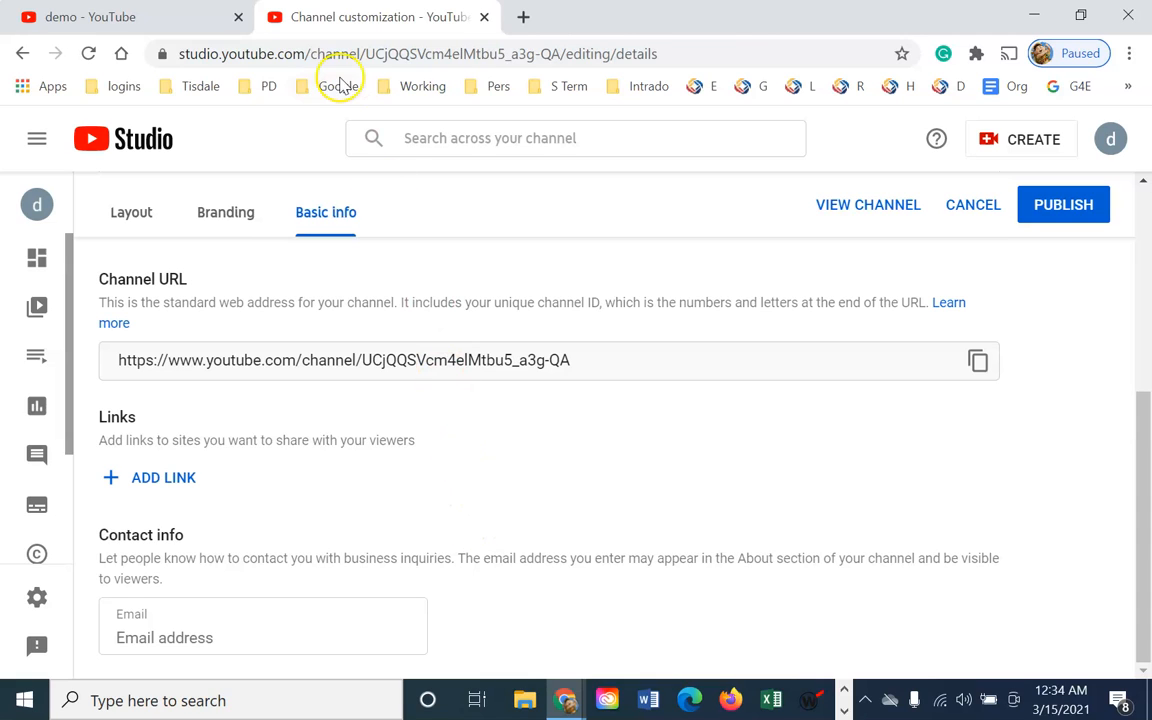
click(183, 480)
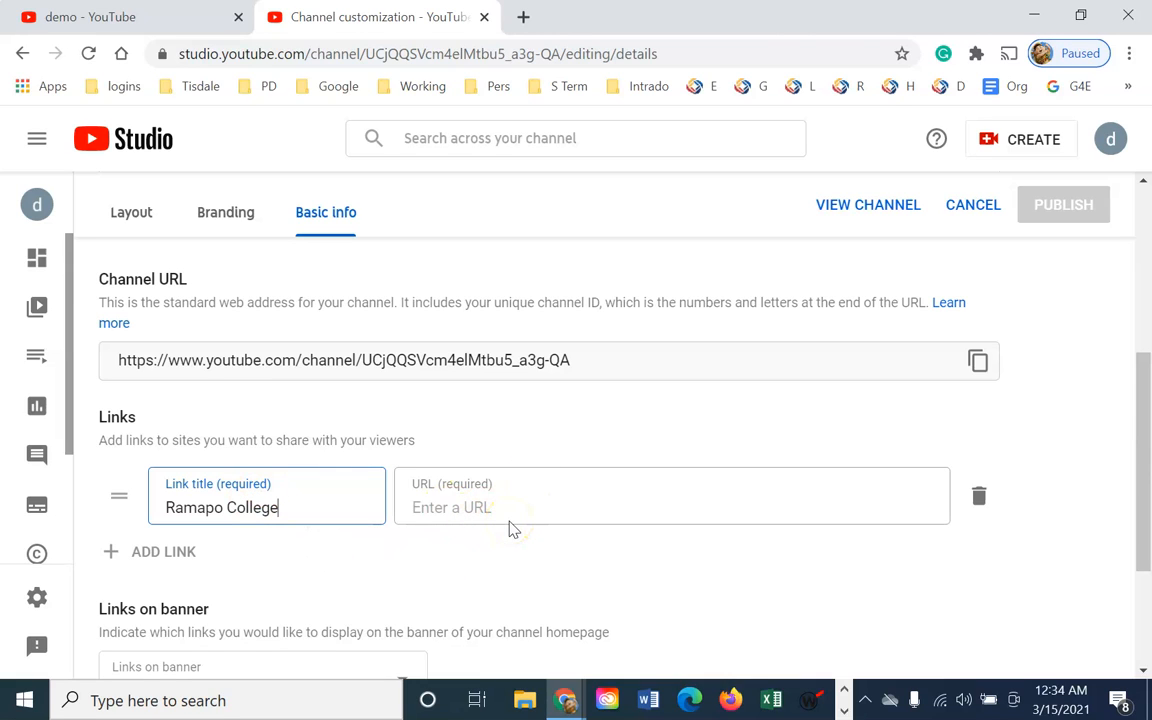
- Open the Ramapo College website, ramapo.edu, in a new browser tab and copy its web address
click(521, 16)
text(ra)
key(Return)
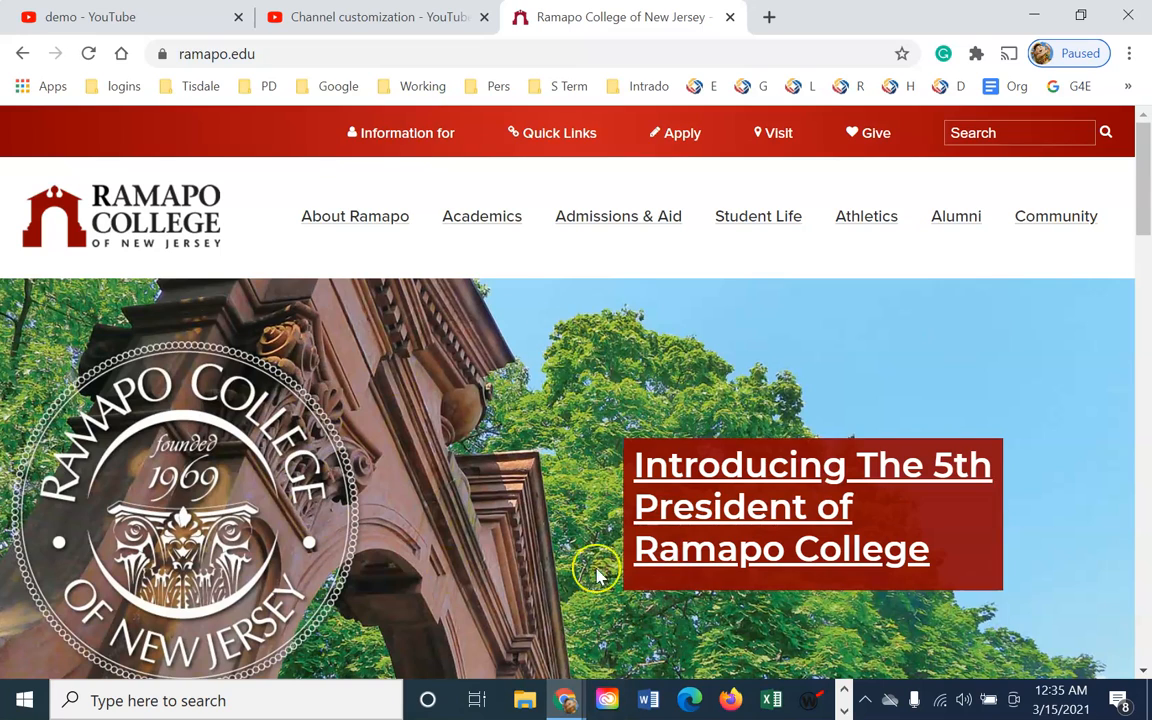
click(303, 53)
key(ctrl+c)
right_click(305, 53)
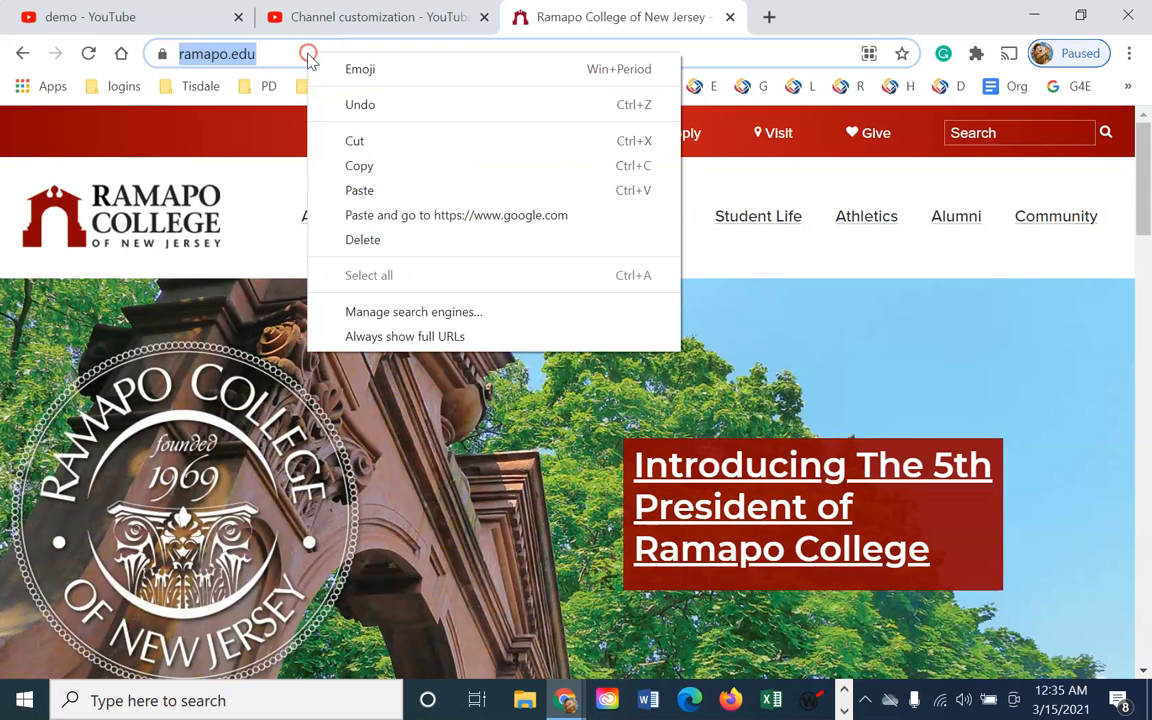
click(410, 167)
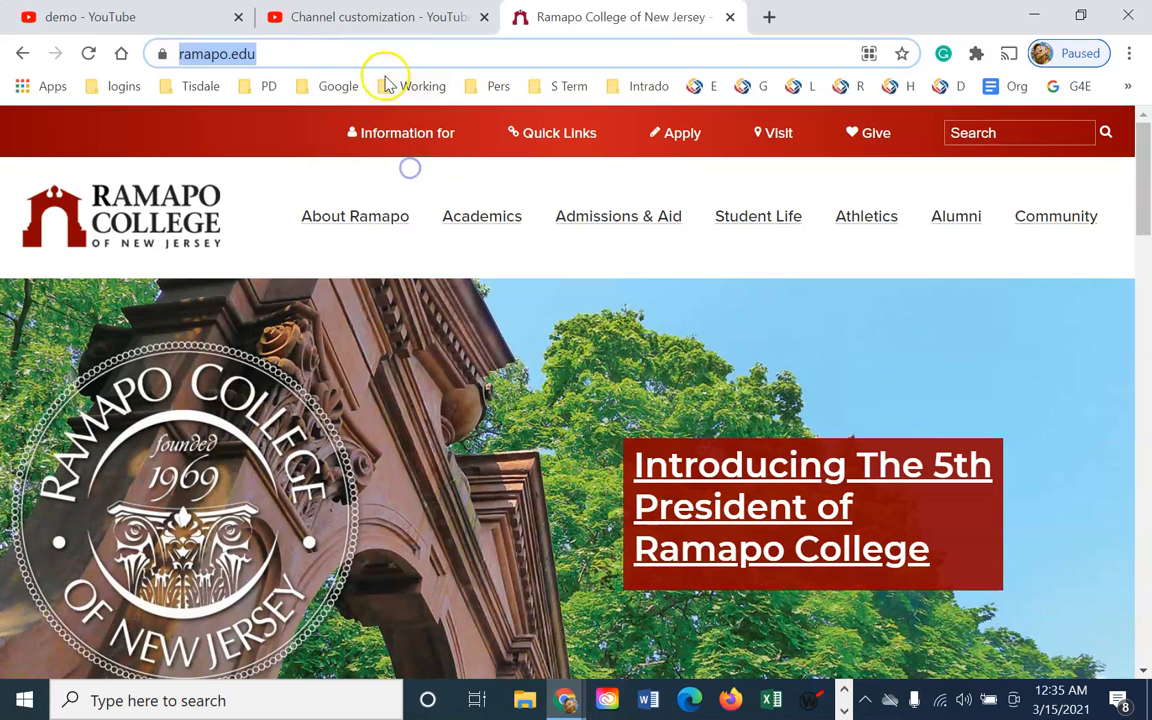
click(385, 22)
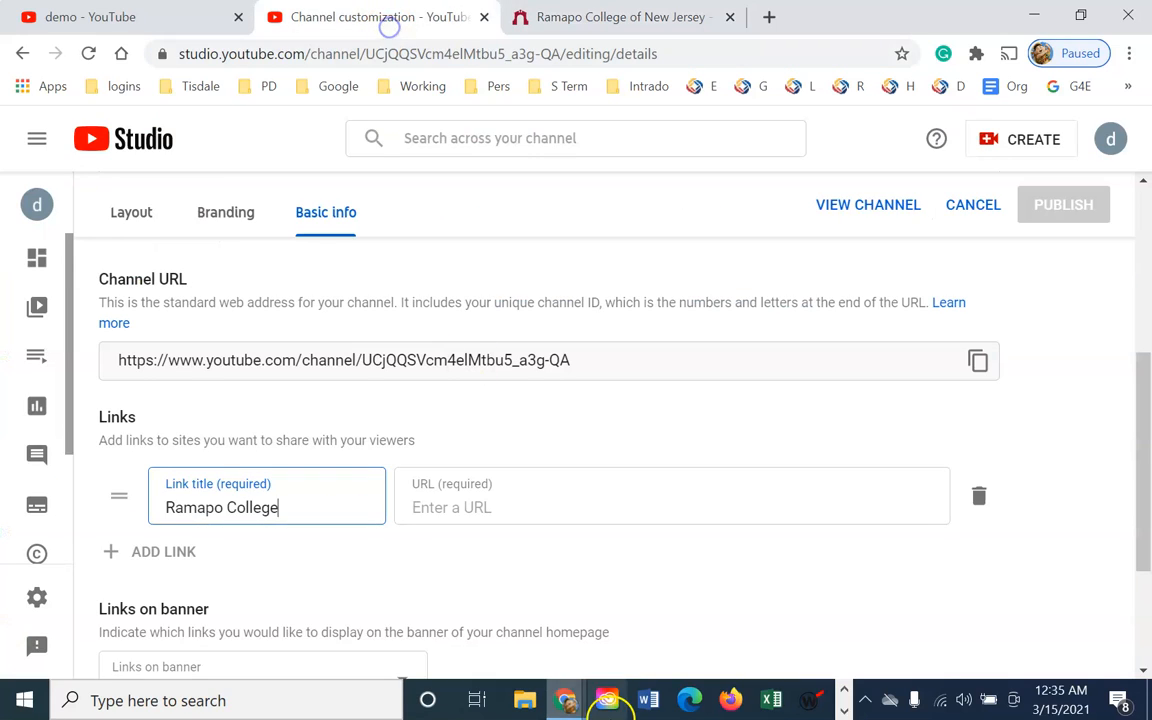
click(564, 506)
right_click(564, 506)
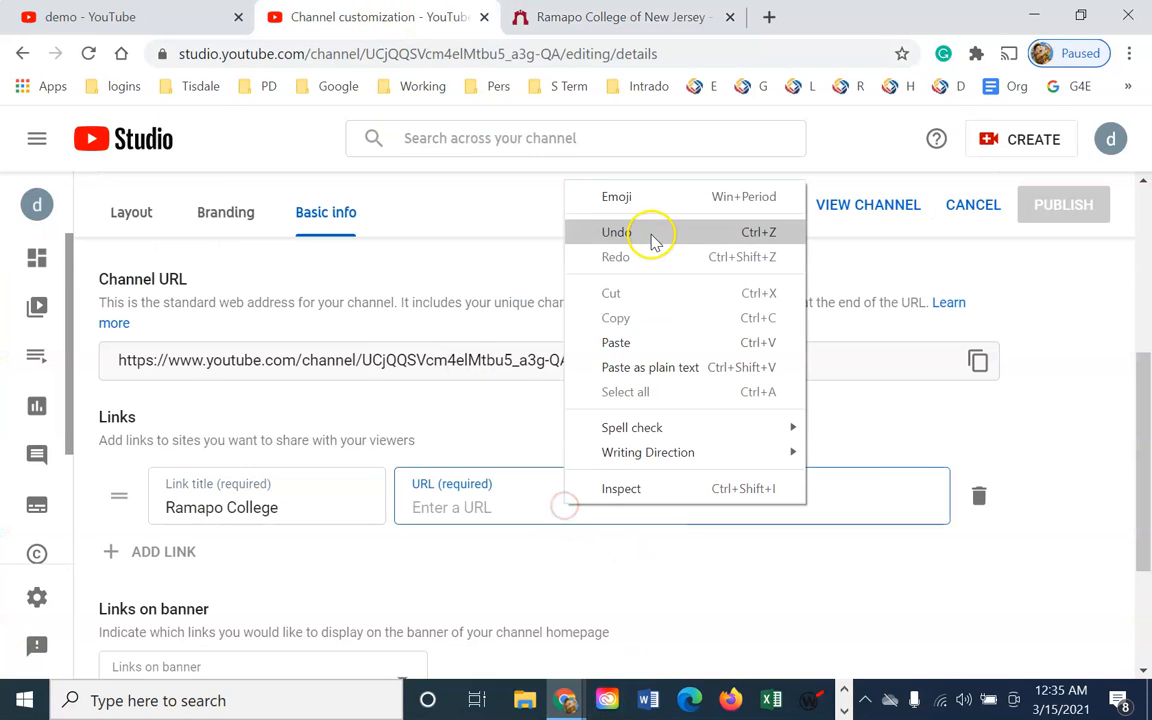
click(616, 343)
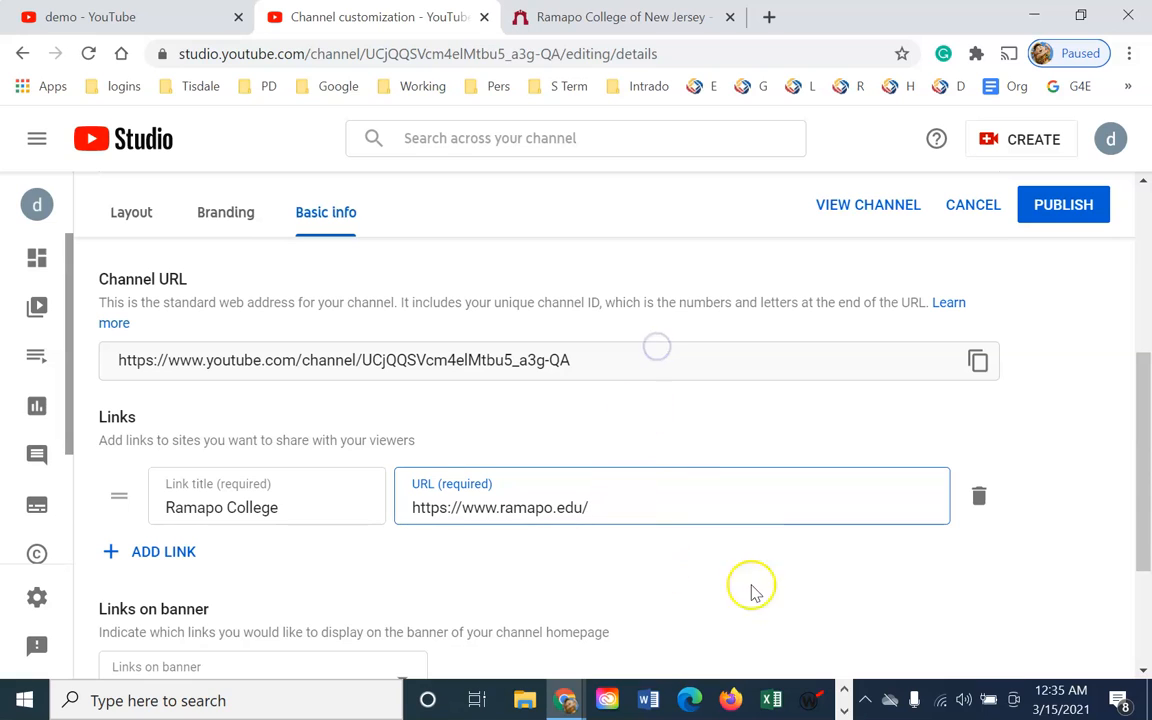
click(178, 566)
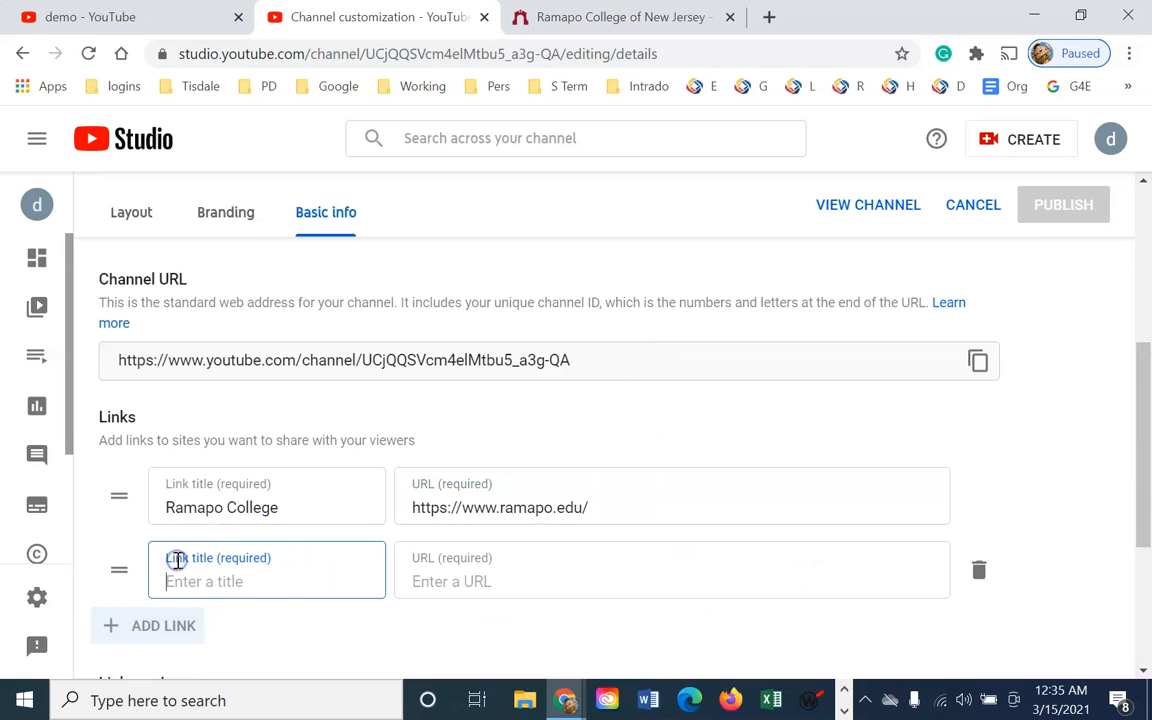
click(301, 588)
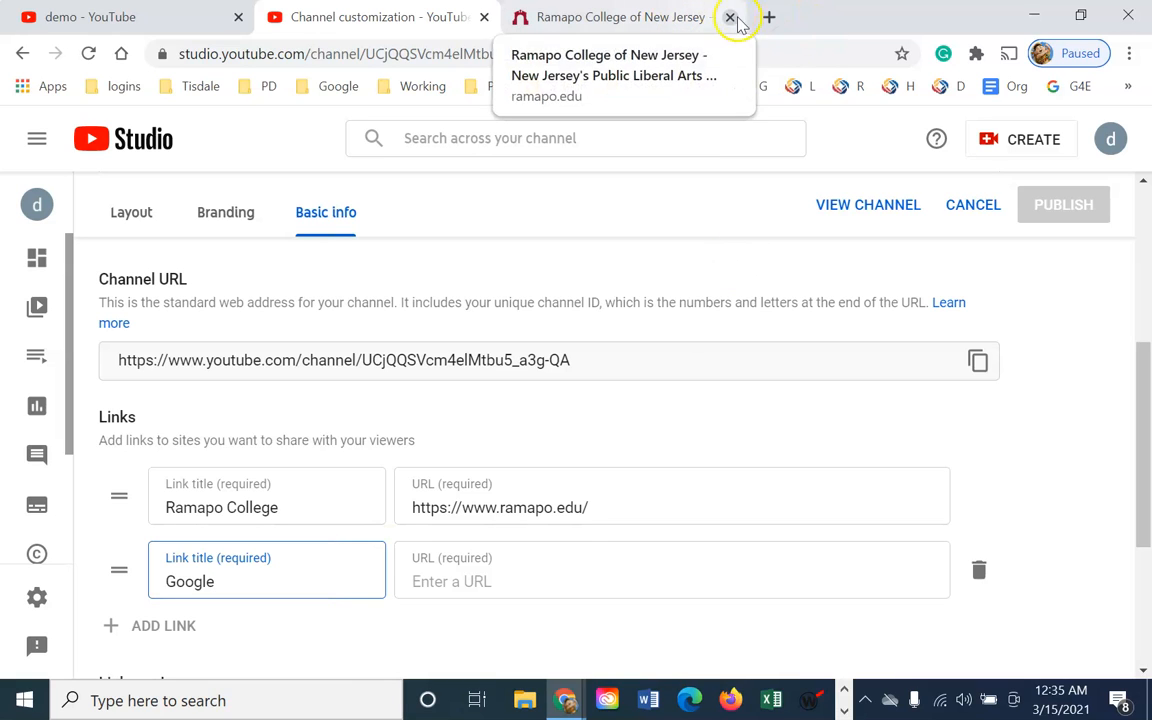
- Open google.com in a new browser tab and copy its web address
click(769, 17)
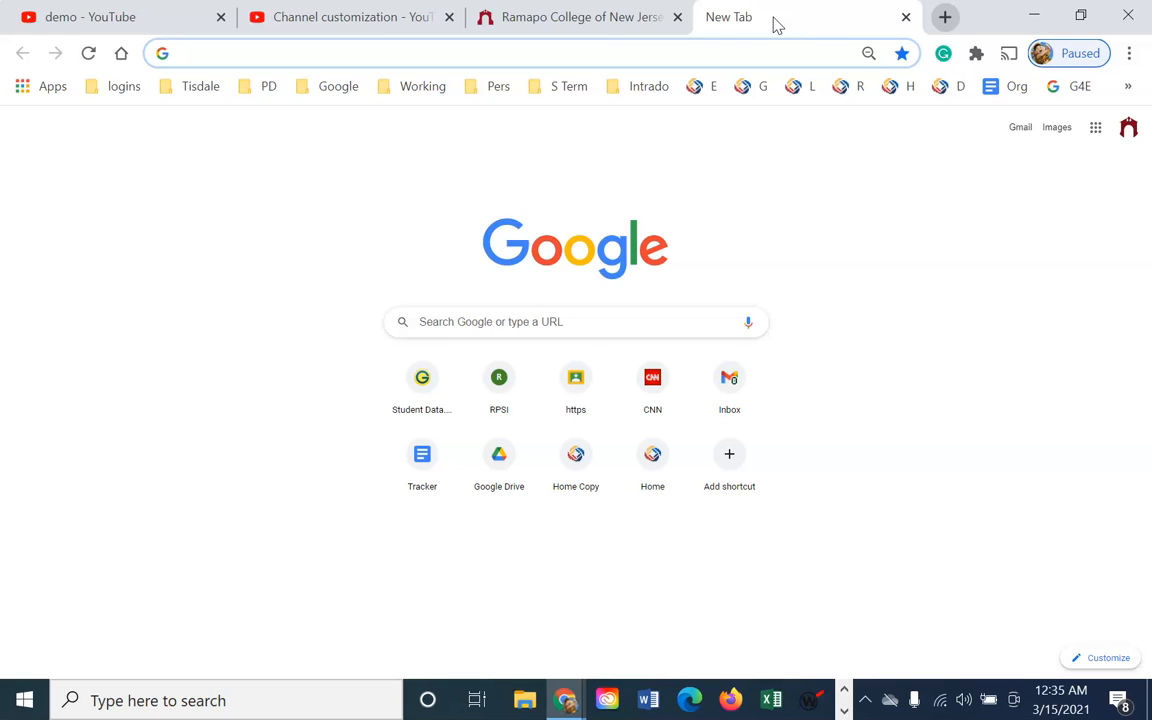
text(g)
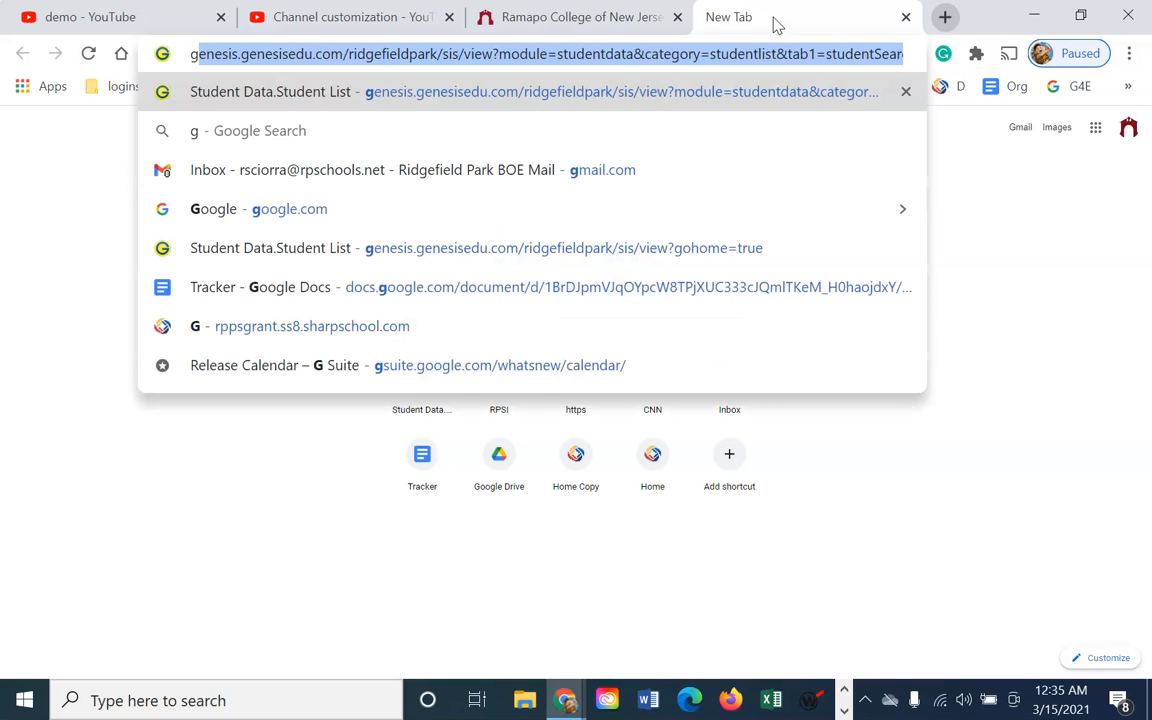
text(oogle.c)
key(Return)
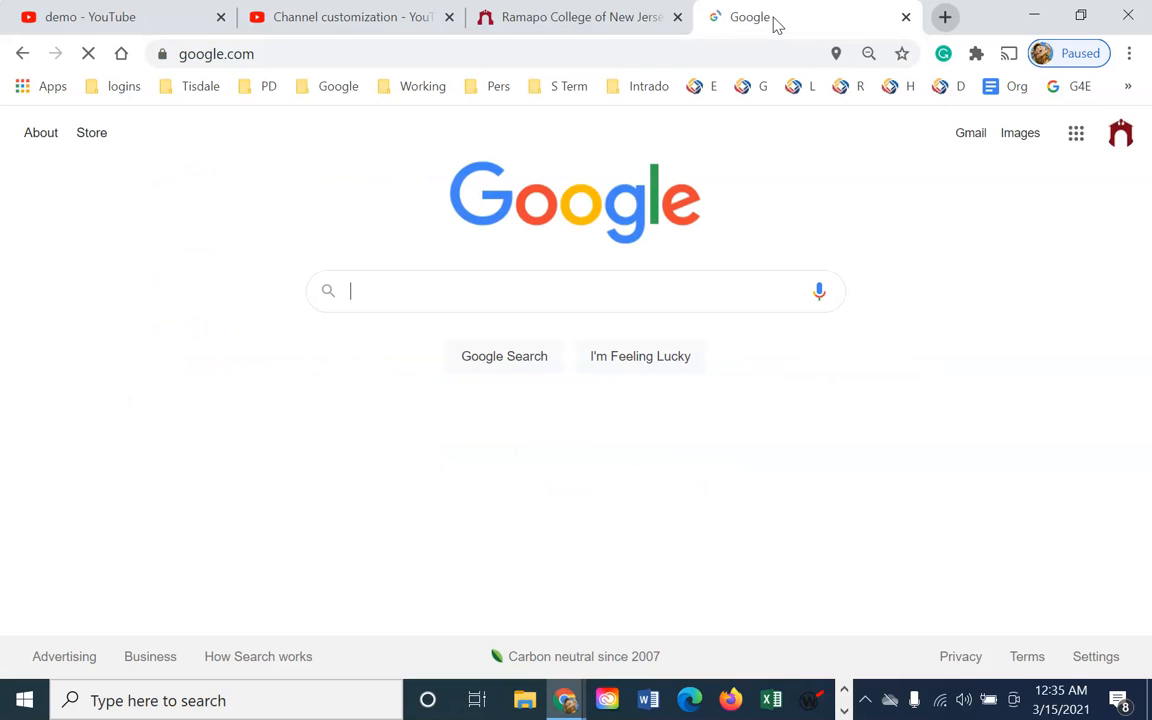
click(256, 54)
right_click(251, 54)
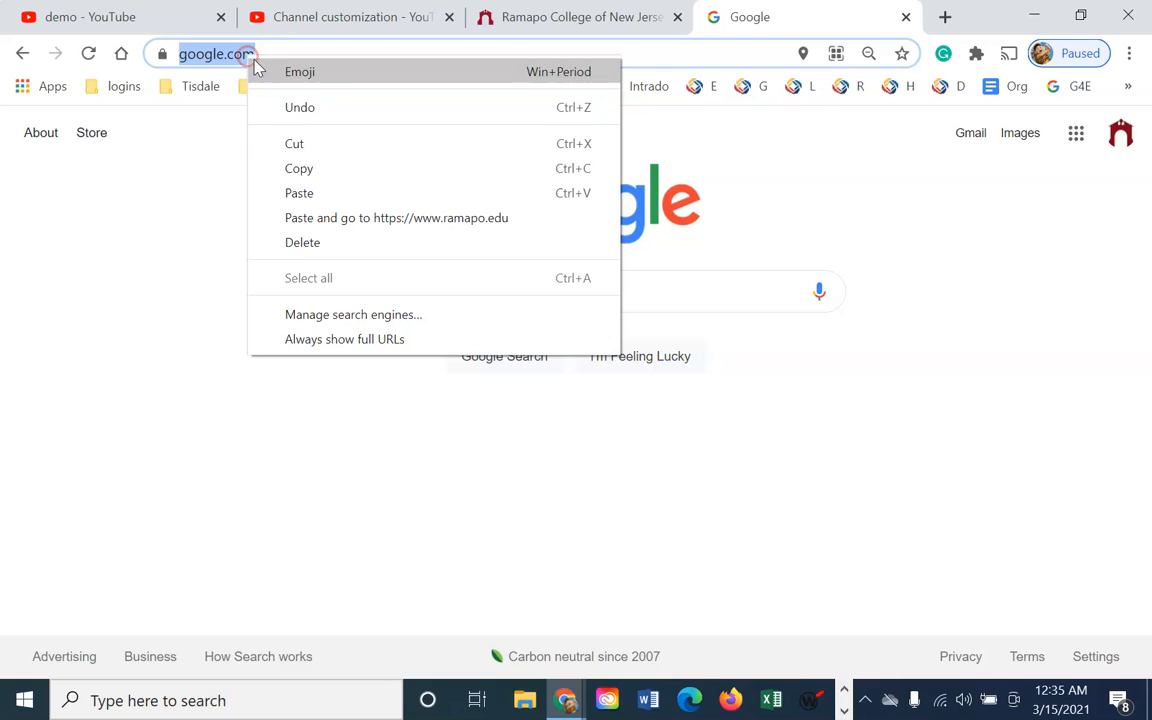
click(373, 168)
click(419, 18)
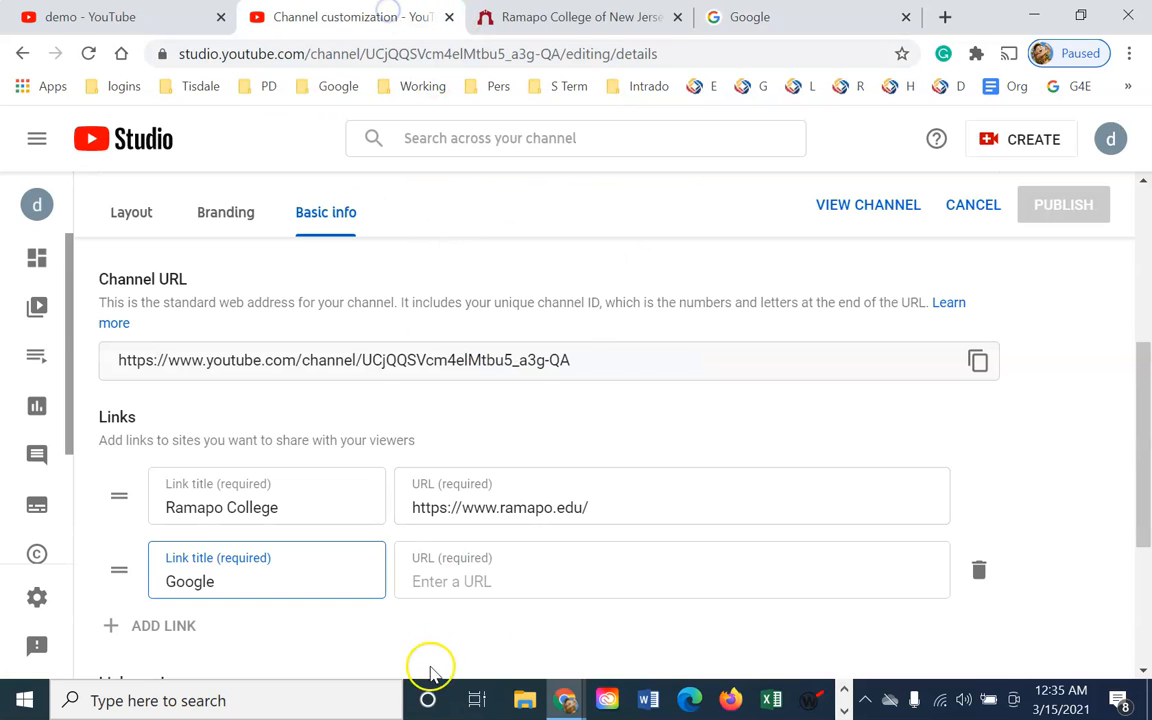
click(552, 587)
right_click(549, 583)
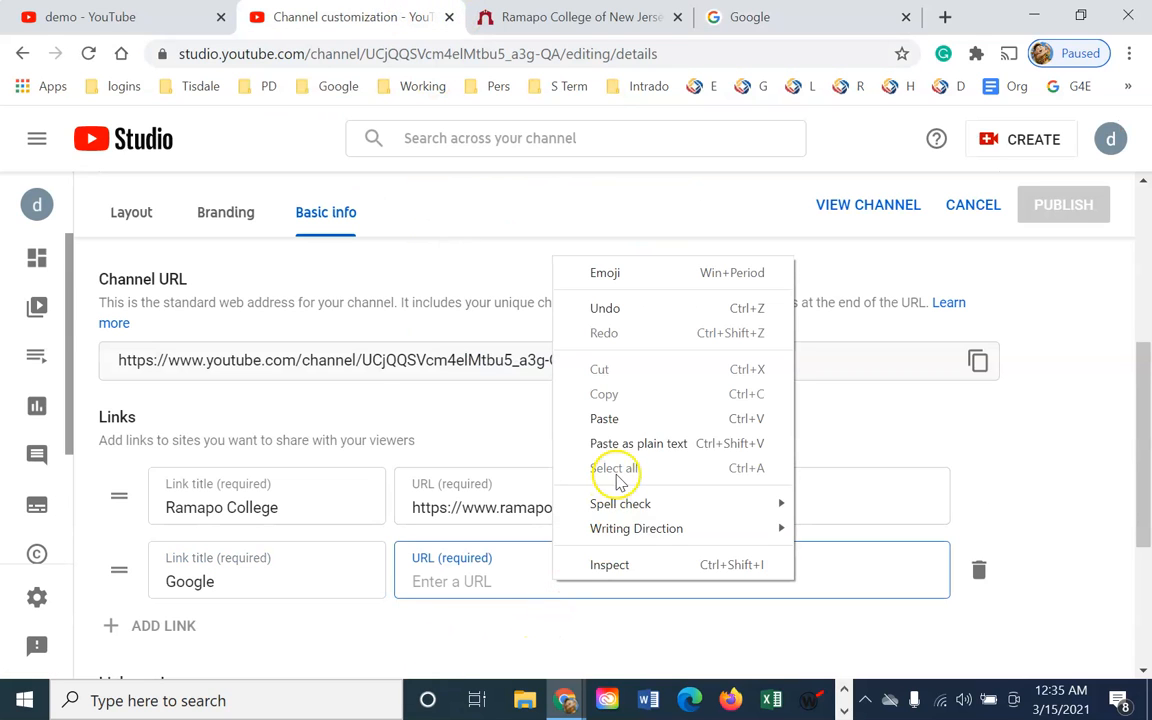
click(631, 423)
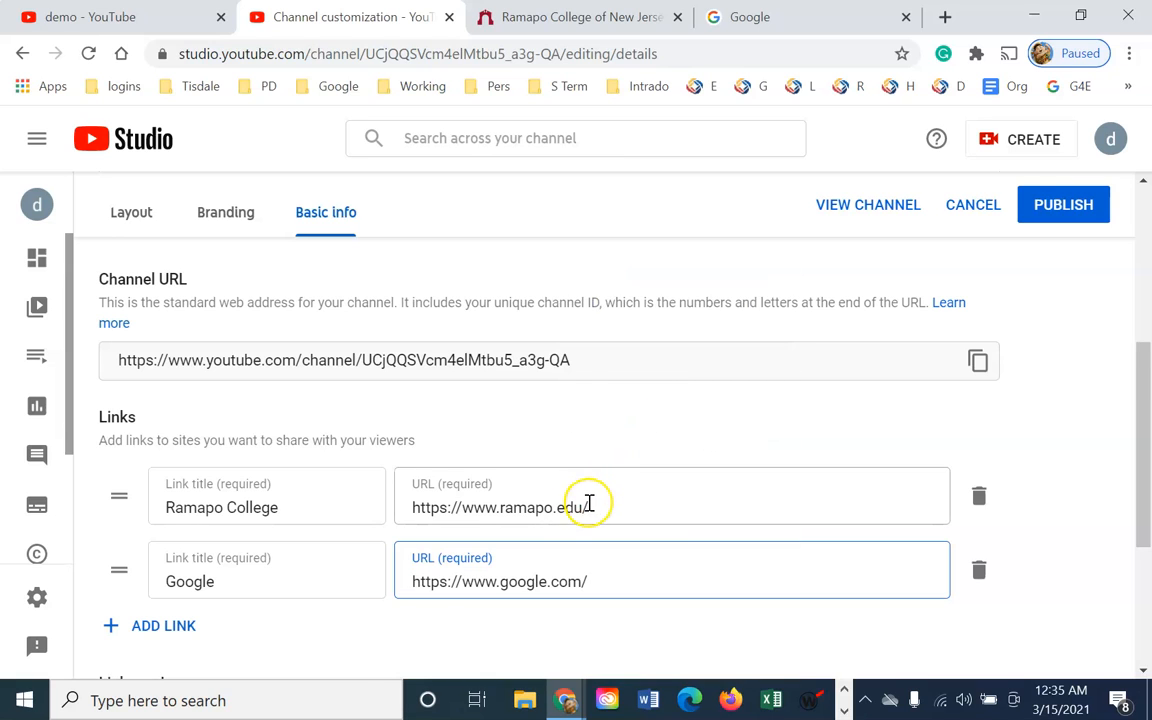
- Set the links displayed on the channel banner to "First 5 links"
scroll(445, 592, down, 1)
scroll(445, 592, down, 2)
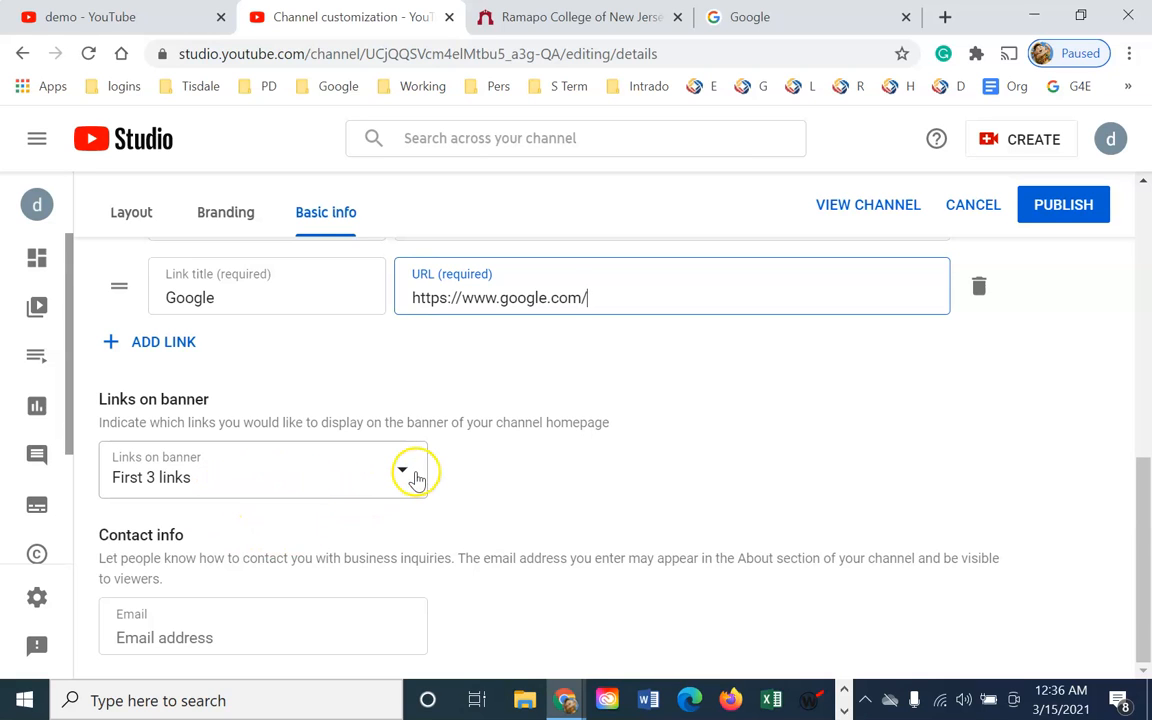
scroll(416, 478, up, 3)
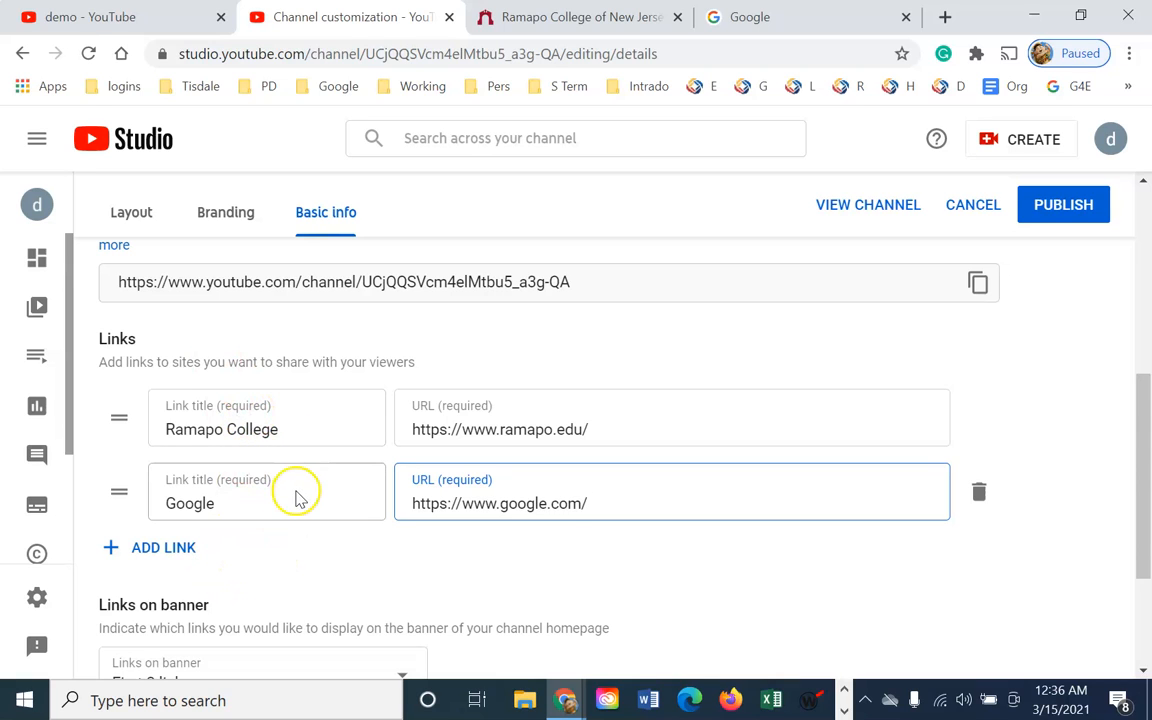
scroll(320, 505, down, 2)
click(408, 472)
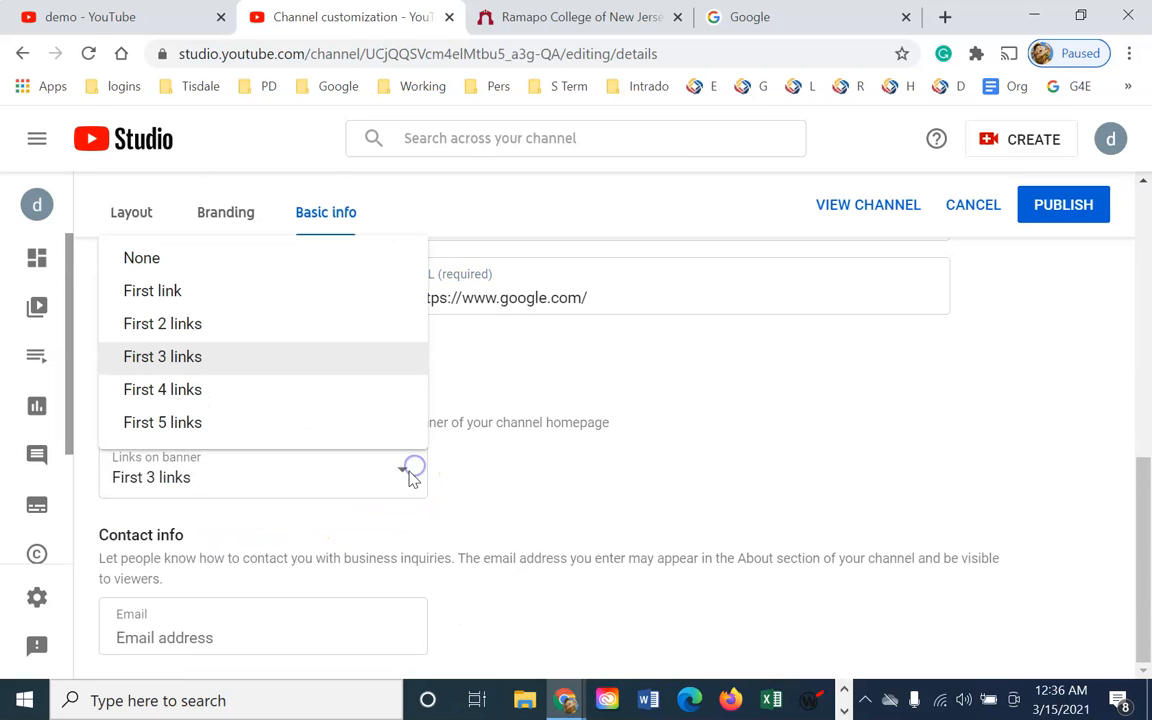
click(272, 430)
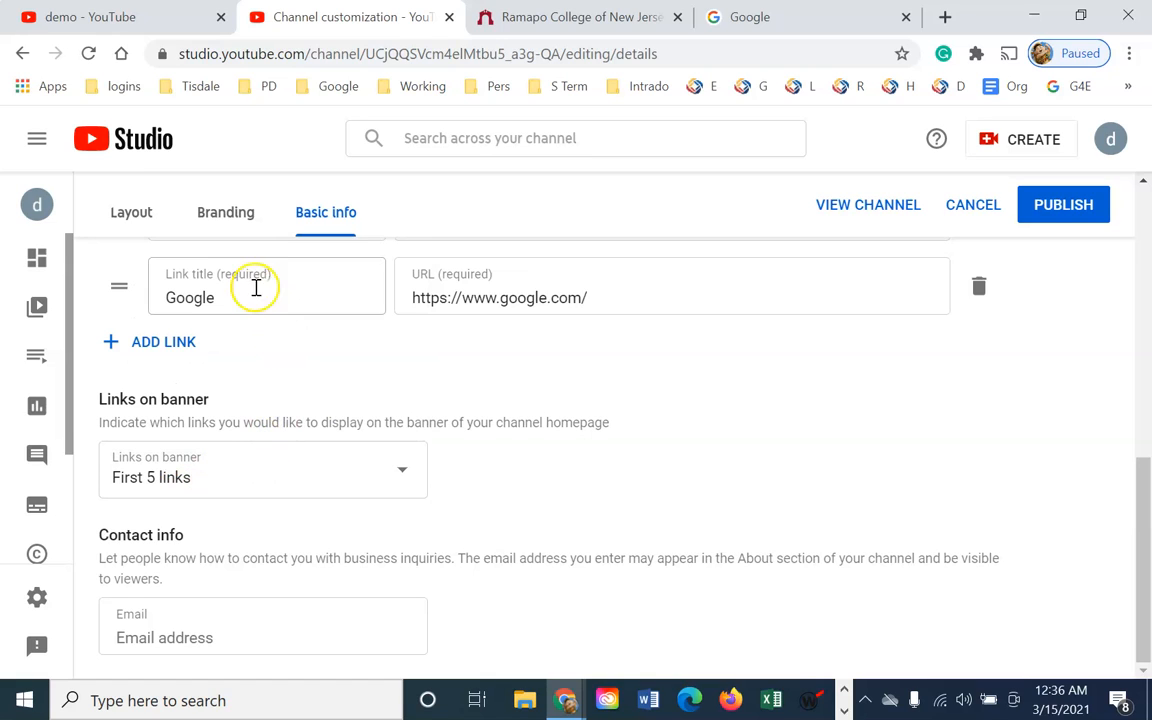
drag(110, 443, 145, 423)
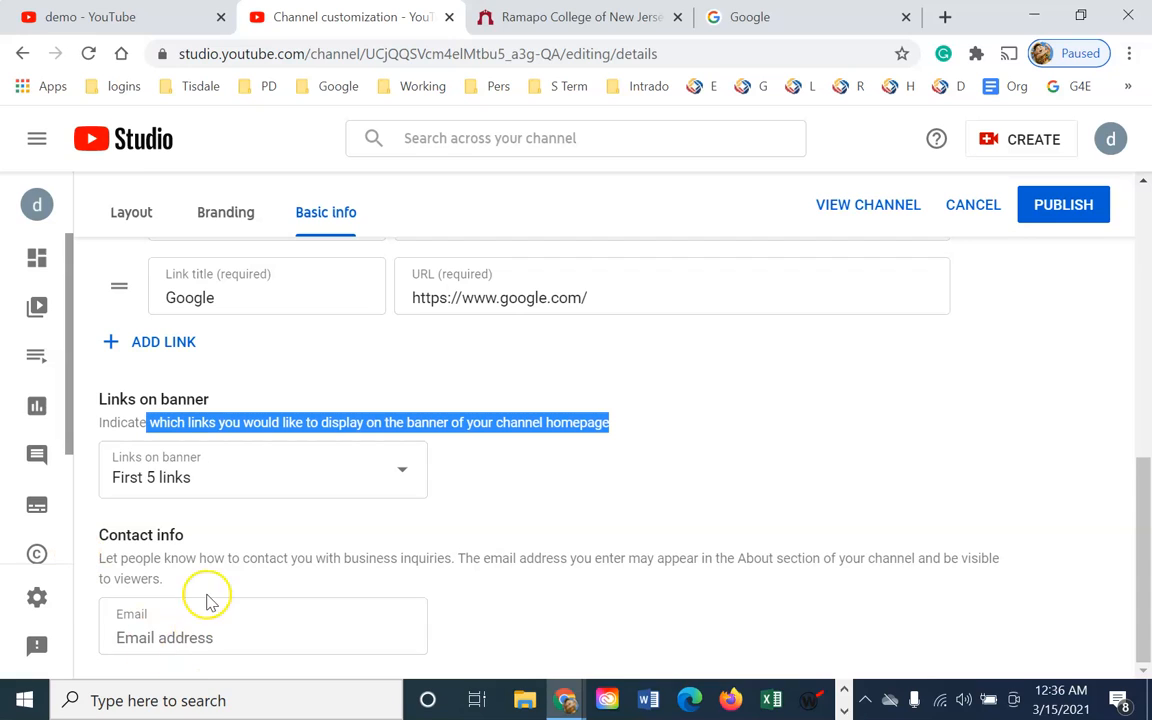
drag(126, 536, 211, 540)
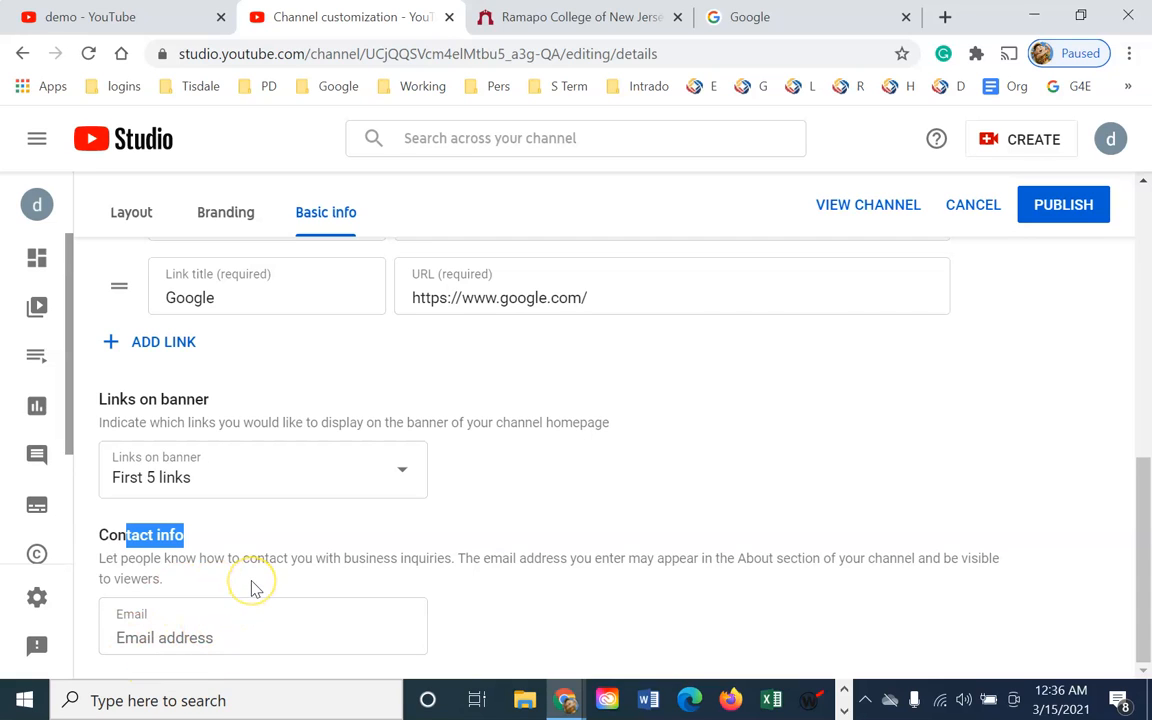
- Open the channel's branding settings and review the profile picture, banner image and video watermark options
scroll(253, 588, up, 1)
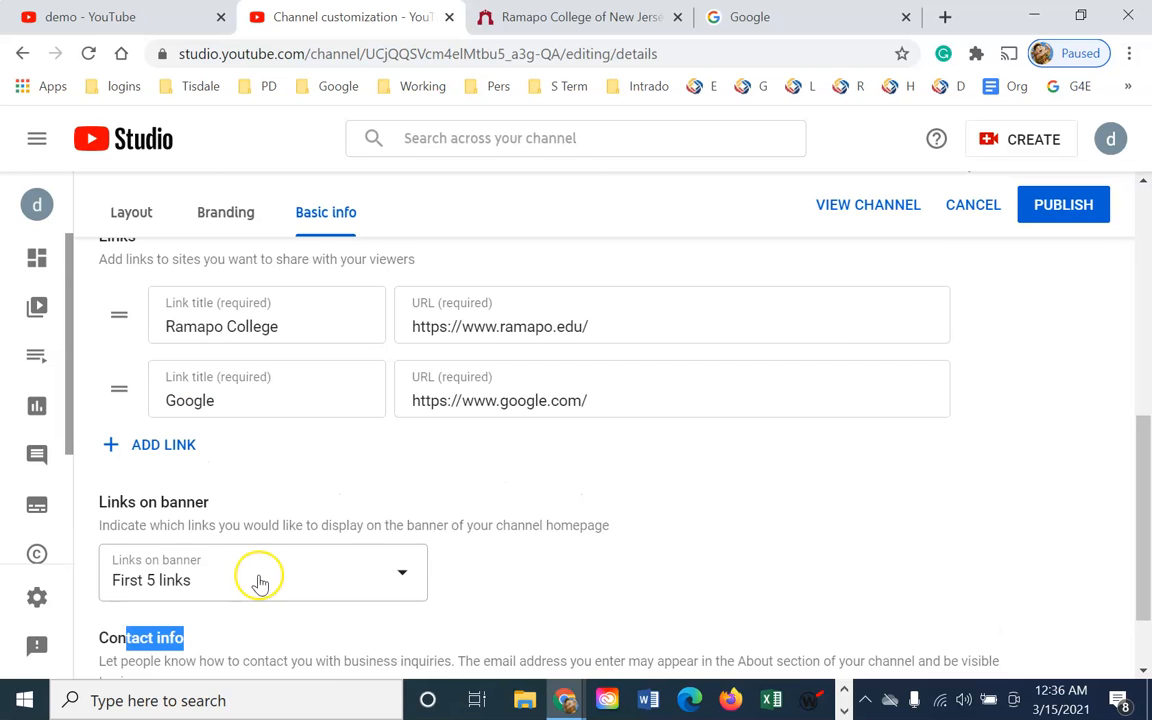
scroll(257, 579, up, 6)
click(240, 272)
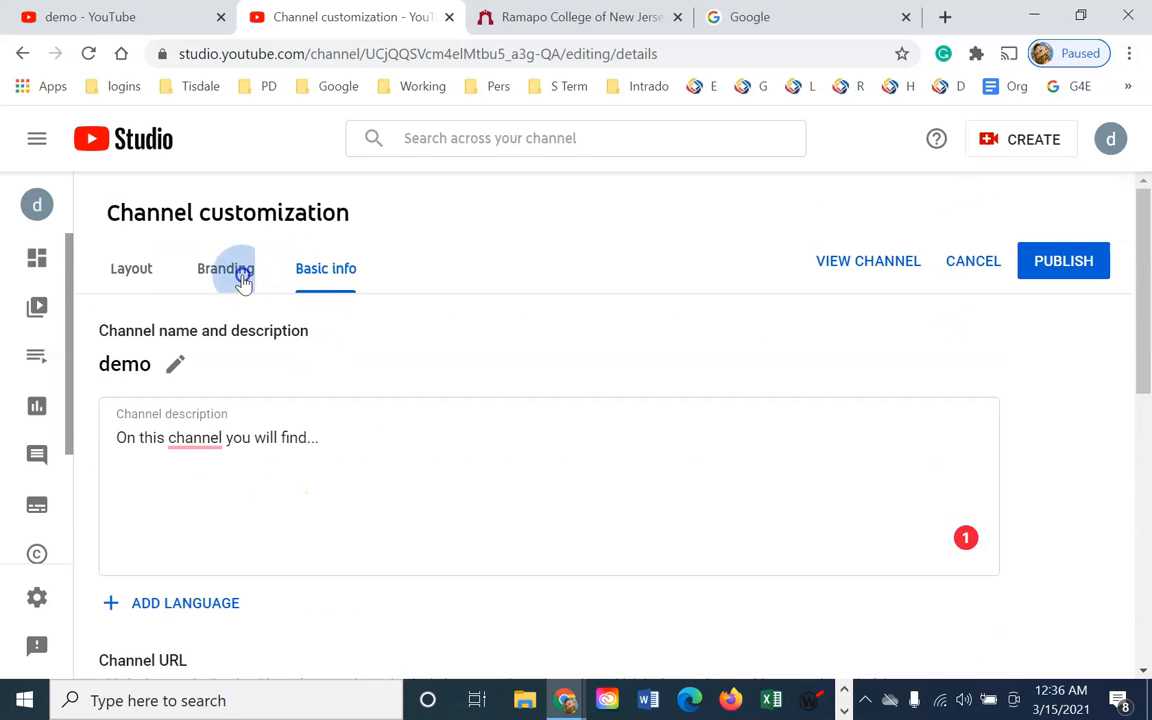
scroll(545, 498, down, 2)
scroll(545, 498, up, 2)
scroll(545, 498, down, 4)
scroll(543, 497, up, 4)
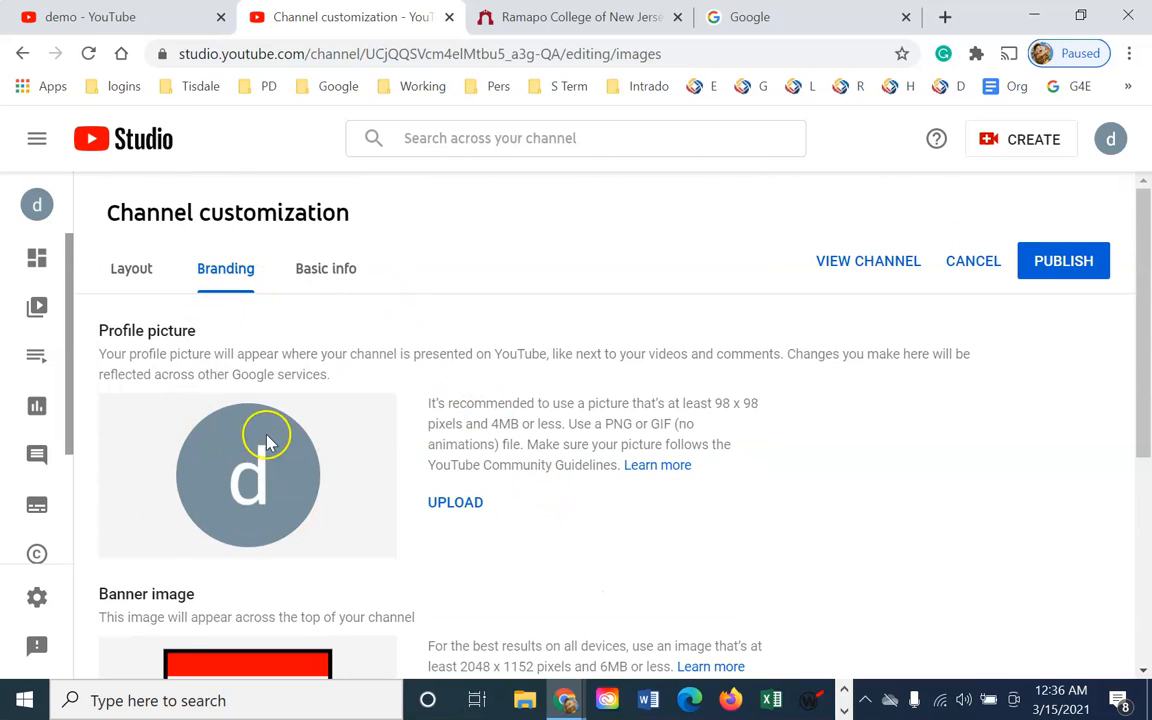
scroll(300, 430, down, 2)
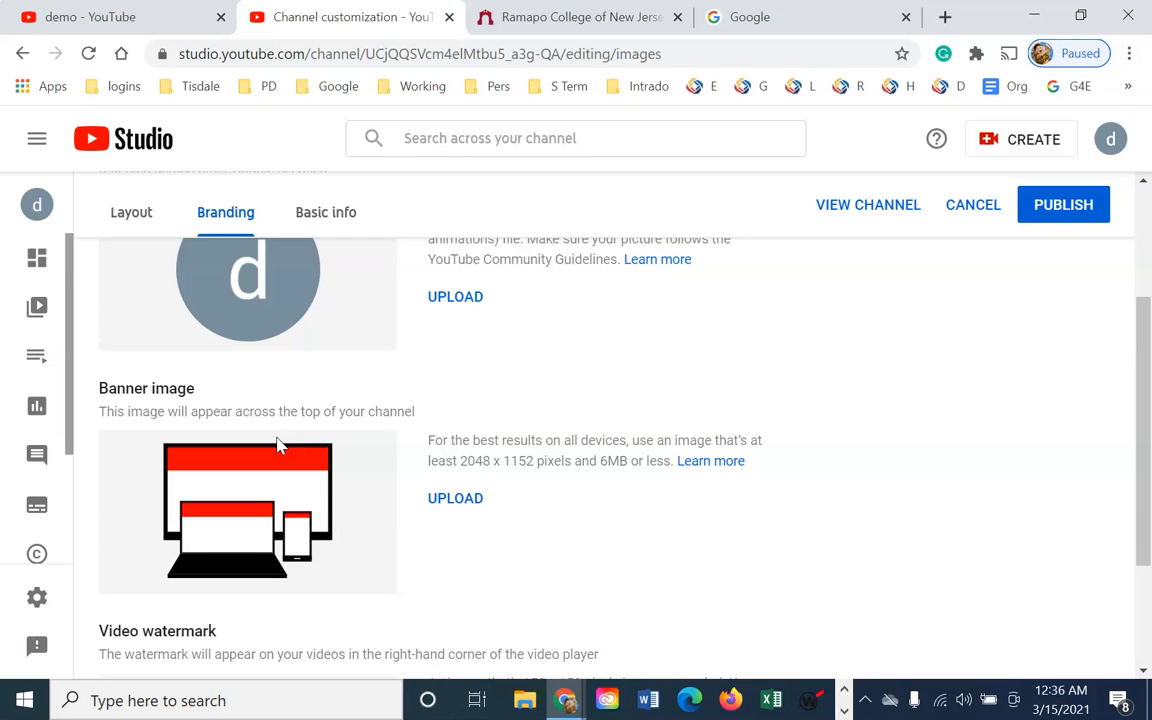
scroll(283, 440, up, 3)
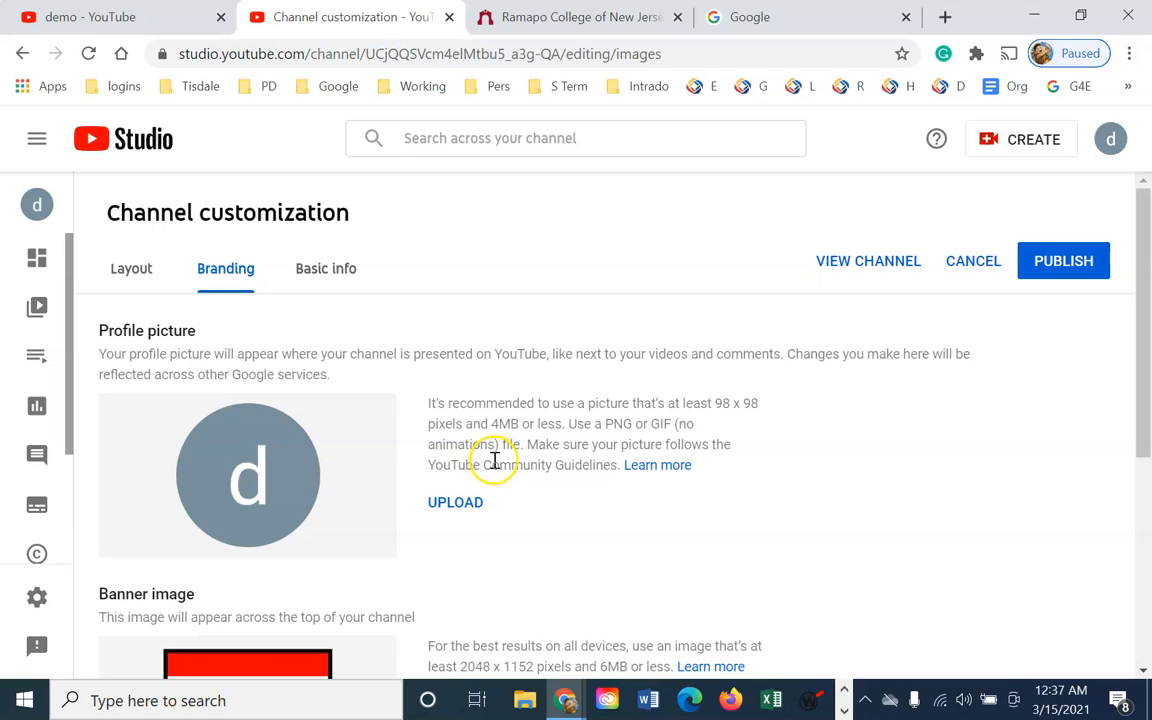
- Upload the Math2 image from the junk folder as the profile picture and check its crop preview from top to bottom
click(455, 507)
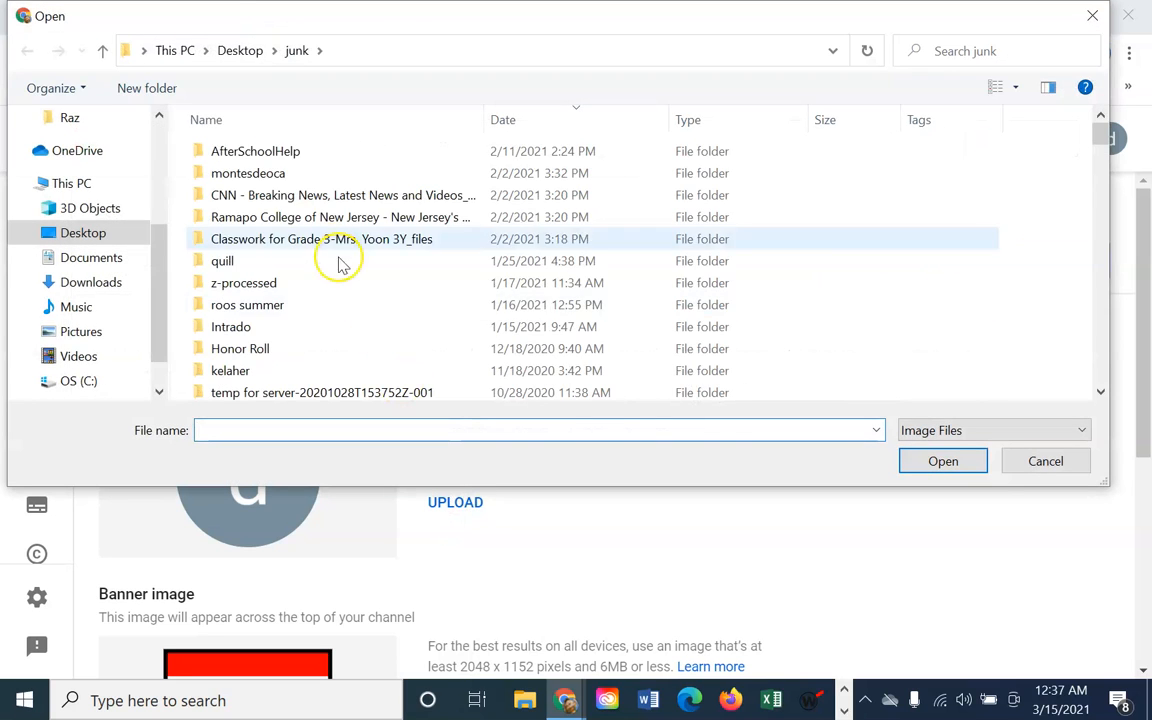
scroll(338, 265, down, 3)
scroll(334, 283, down, 15)
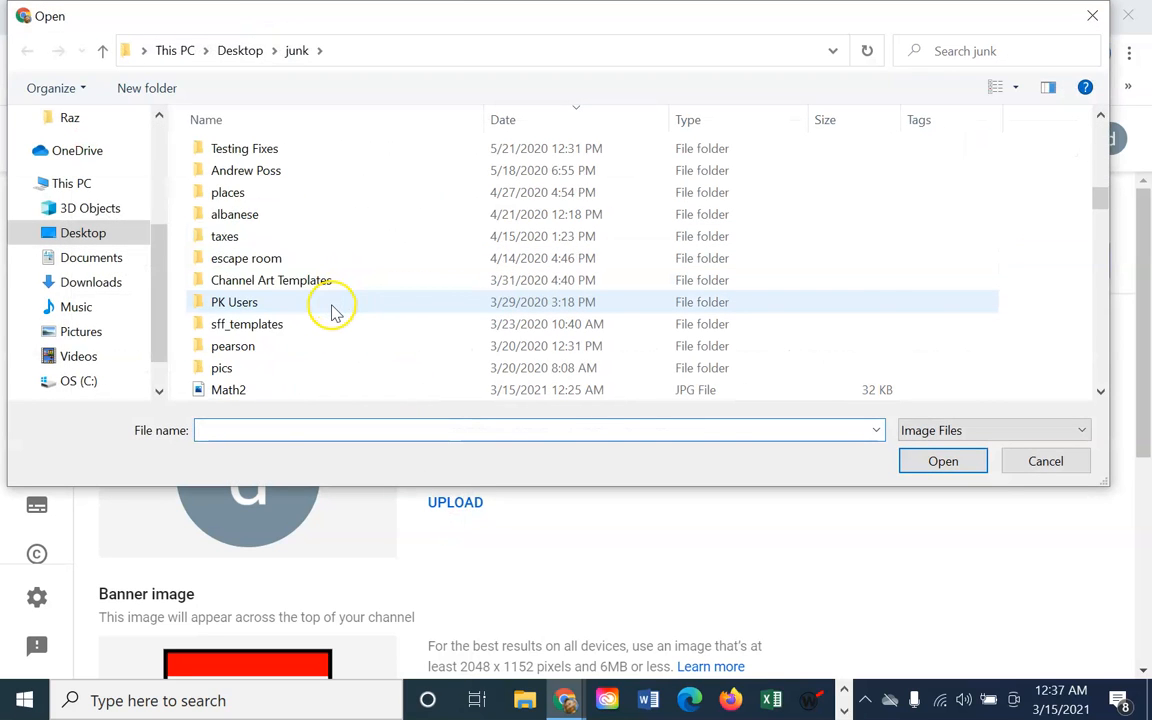
click(265, 259)
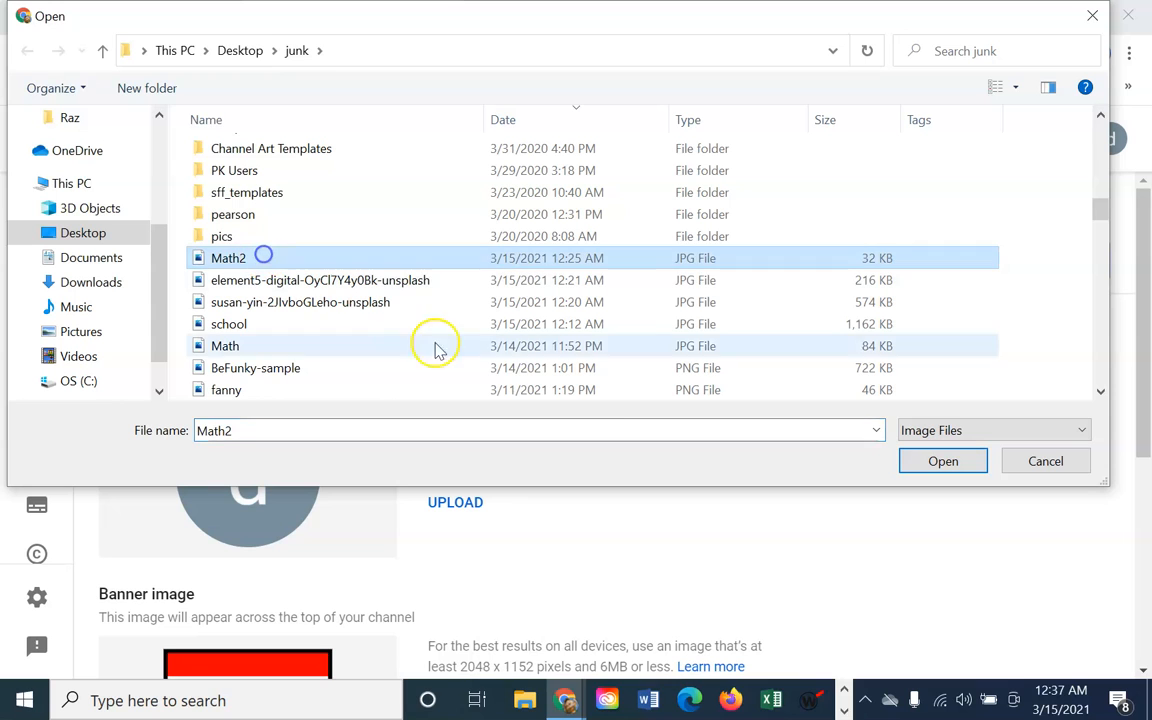
click(931, 463)
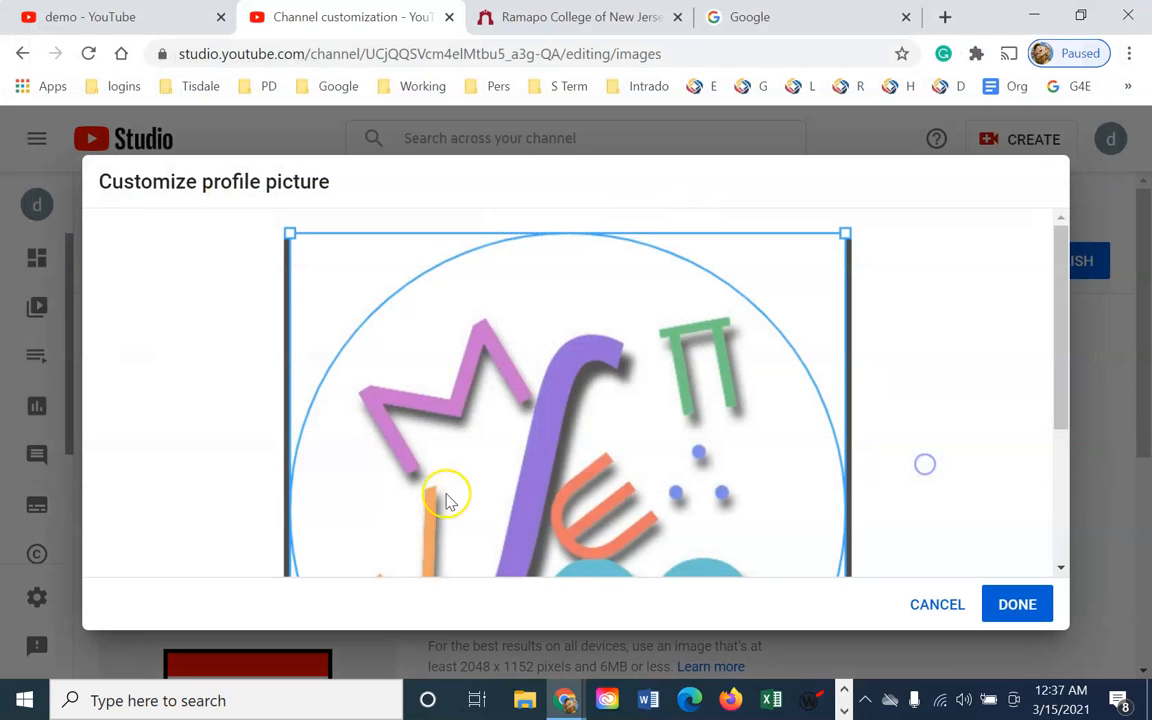
scroll(810, 386, down, 3)
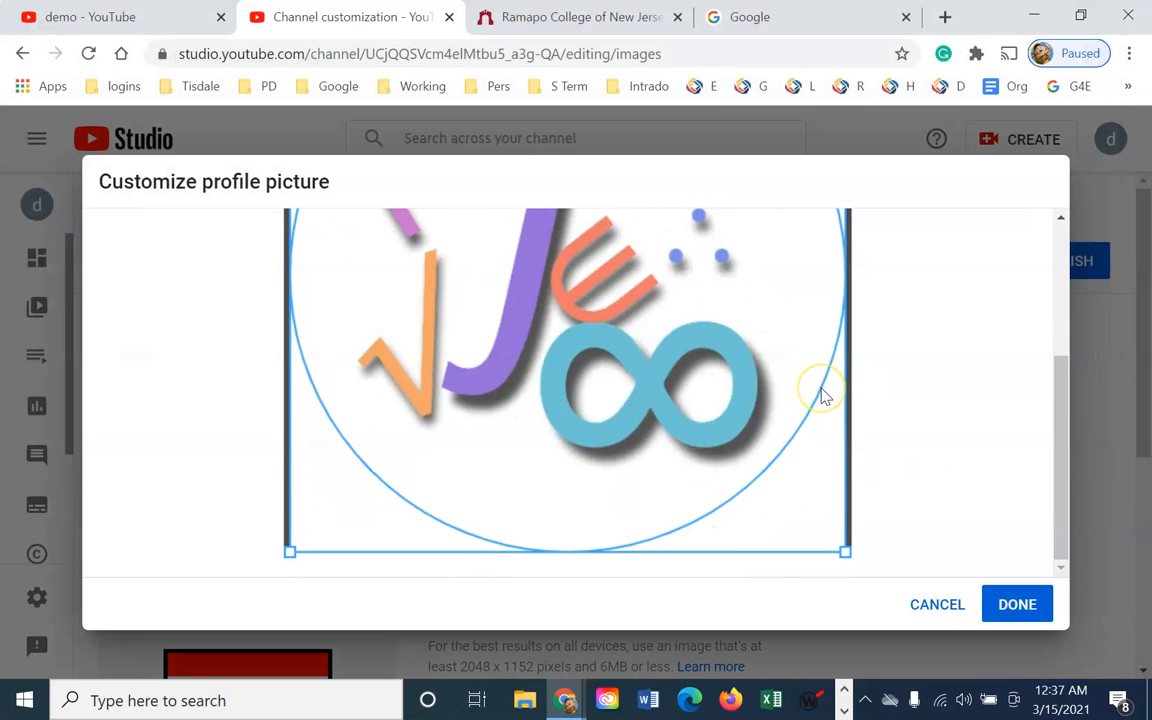
scroll(822, 395, up, 3)
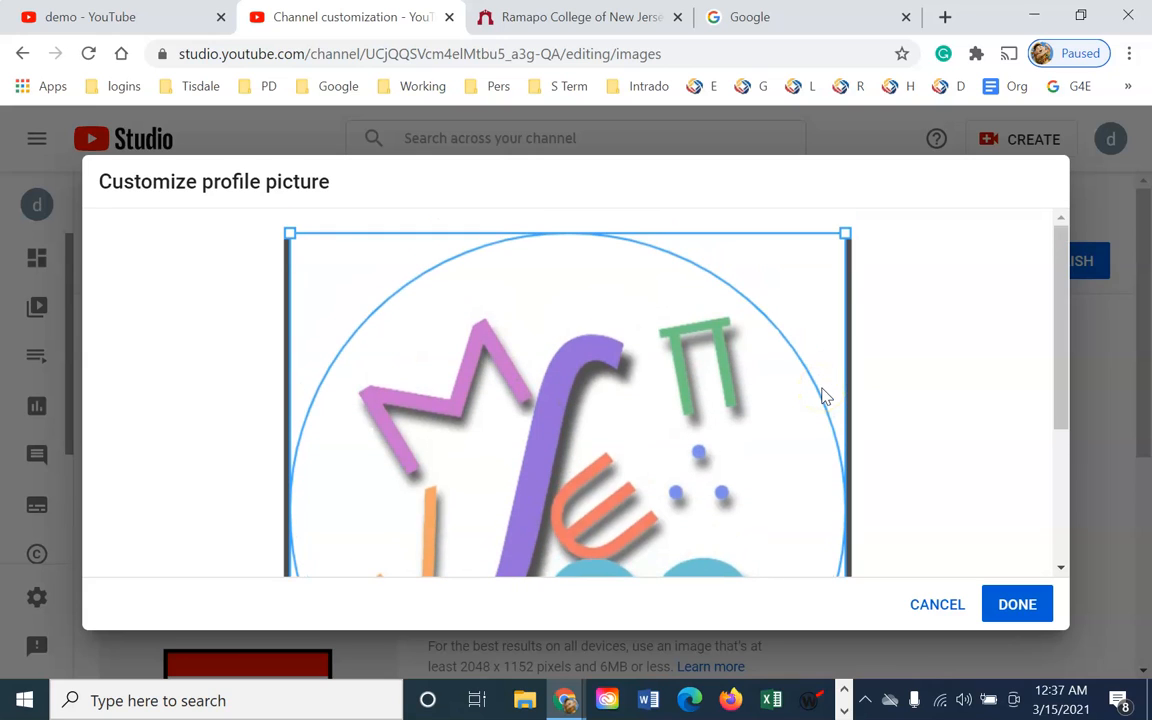
scroll(822, 395, down, 3)
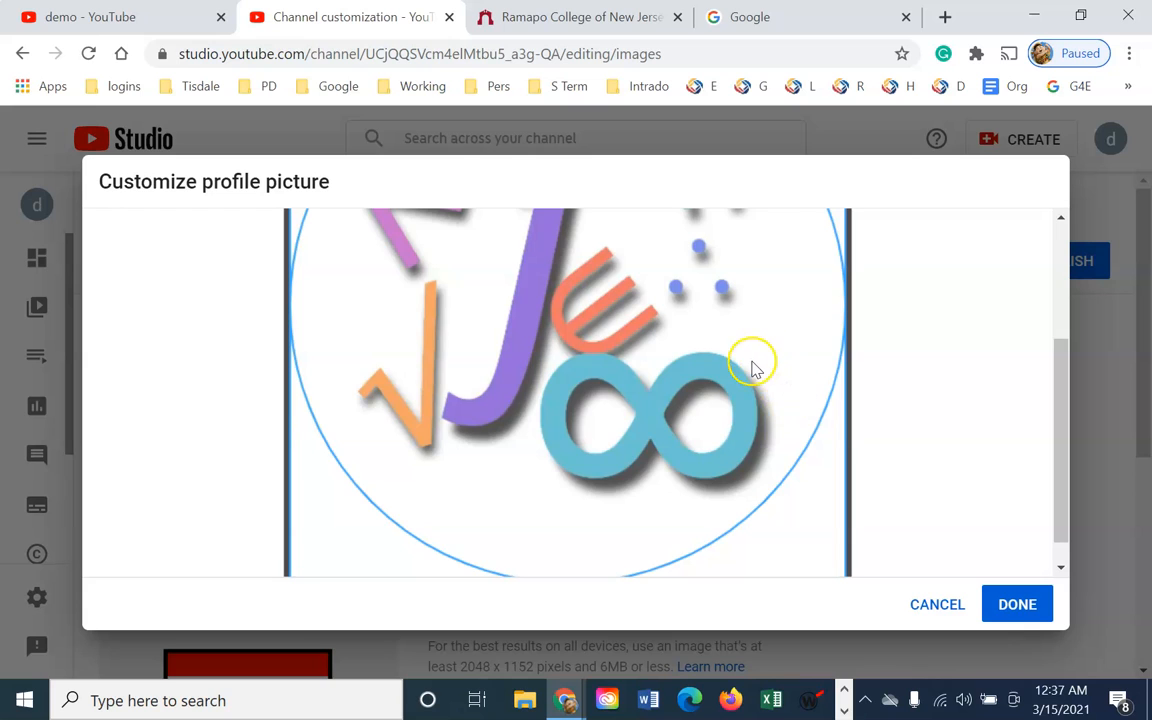
- Shrink the profile picture's crop frame and reposition it around the central math symbols
scroll(751, 368, up, 3)
drag(848, 237, 673, 432)
scroll(686, 449, down, 3)
drag(560, 398, 638, 368)
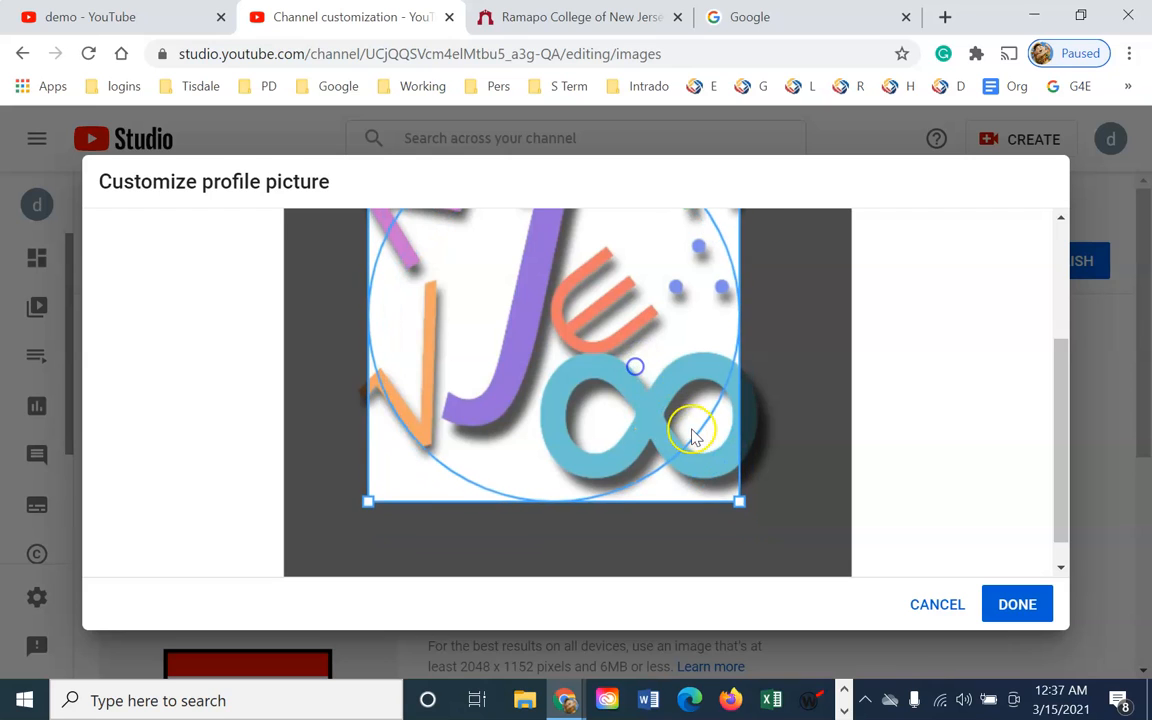
scroll(692, 428, up, 3)
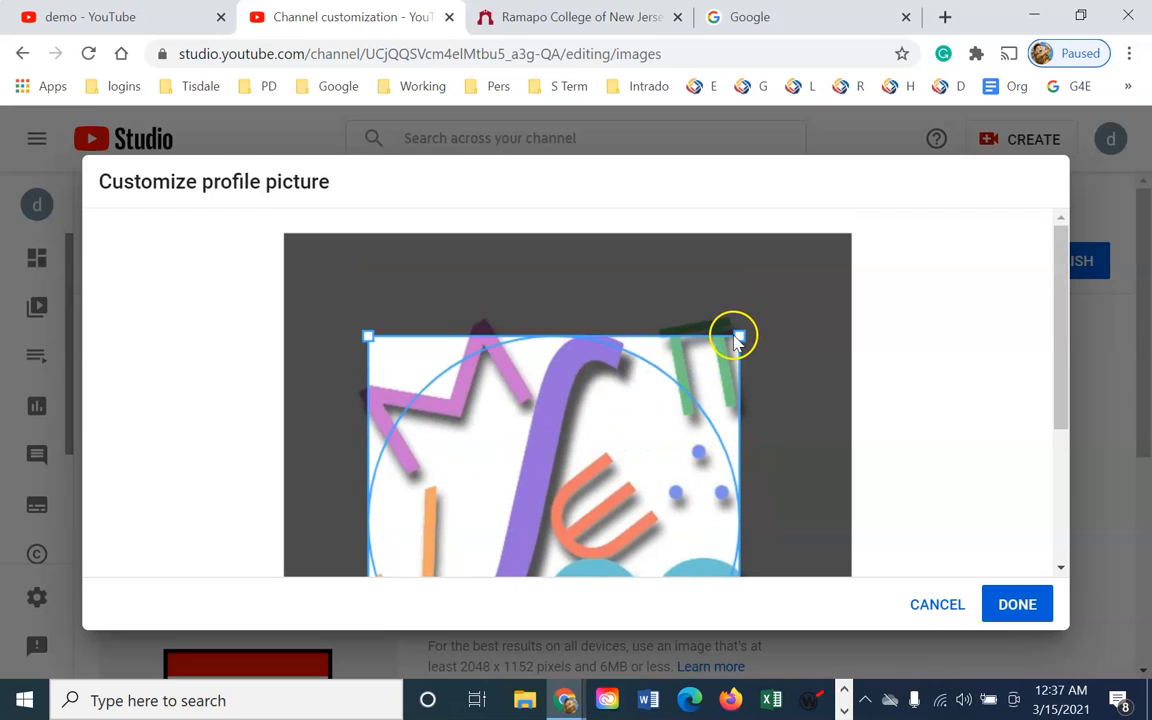
drag(737, 340, 748, 324)
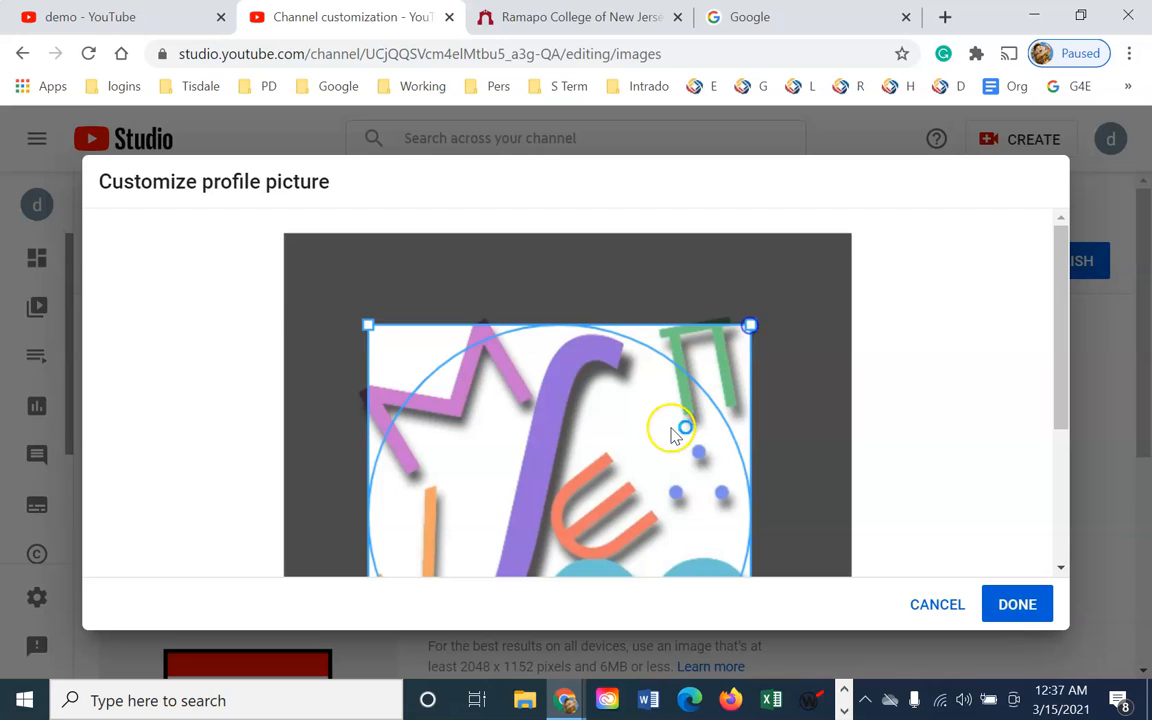
scroll(665, 432, down, 3)
scroll(655, 438, down, 1)
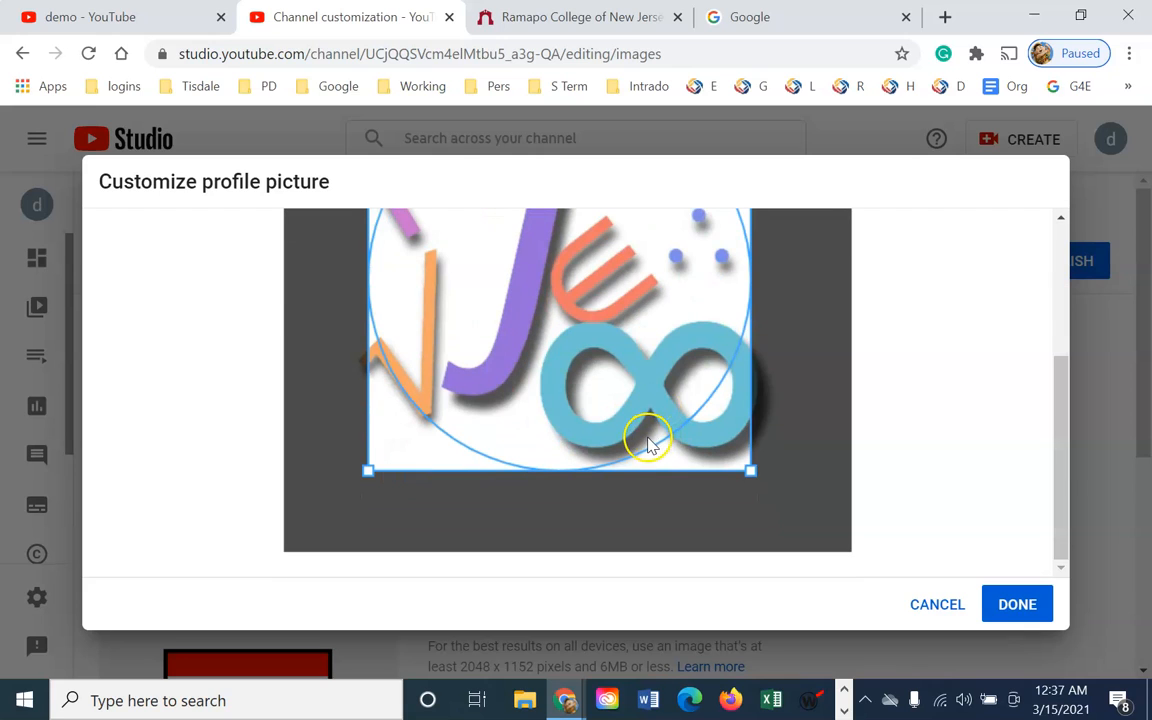
- Move the crop frame to the picture's lower-right corner and enlarge it to the picture's full height
drag(751, 470, 856, 548)
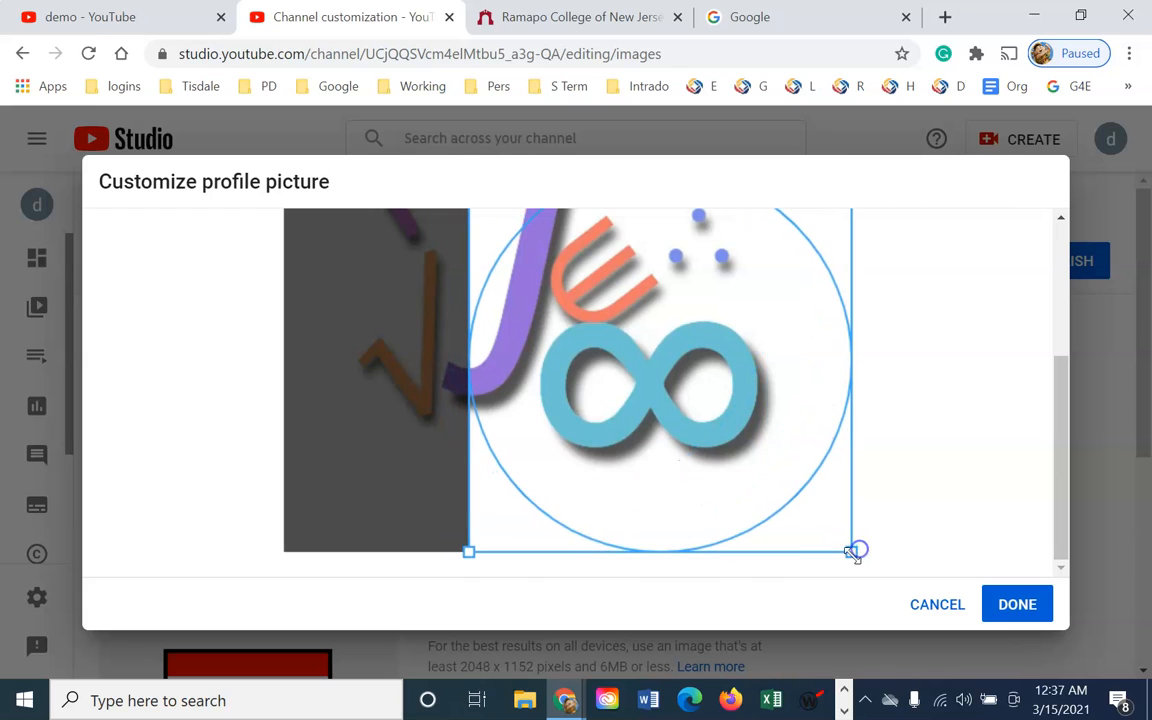
scroll(775, 525, up, 3)
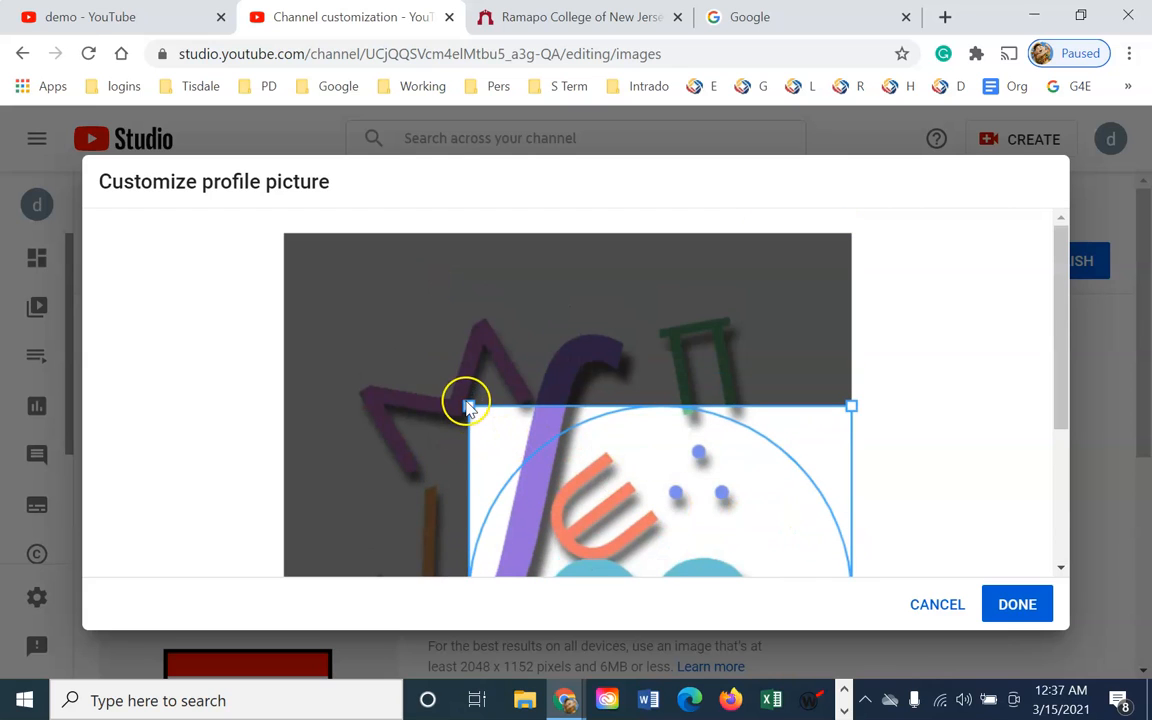
drag(469, 406, 247, 229)
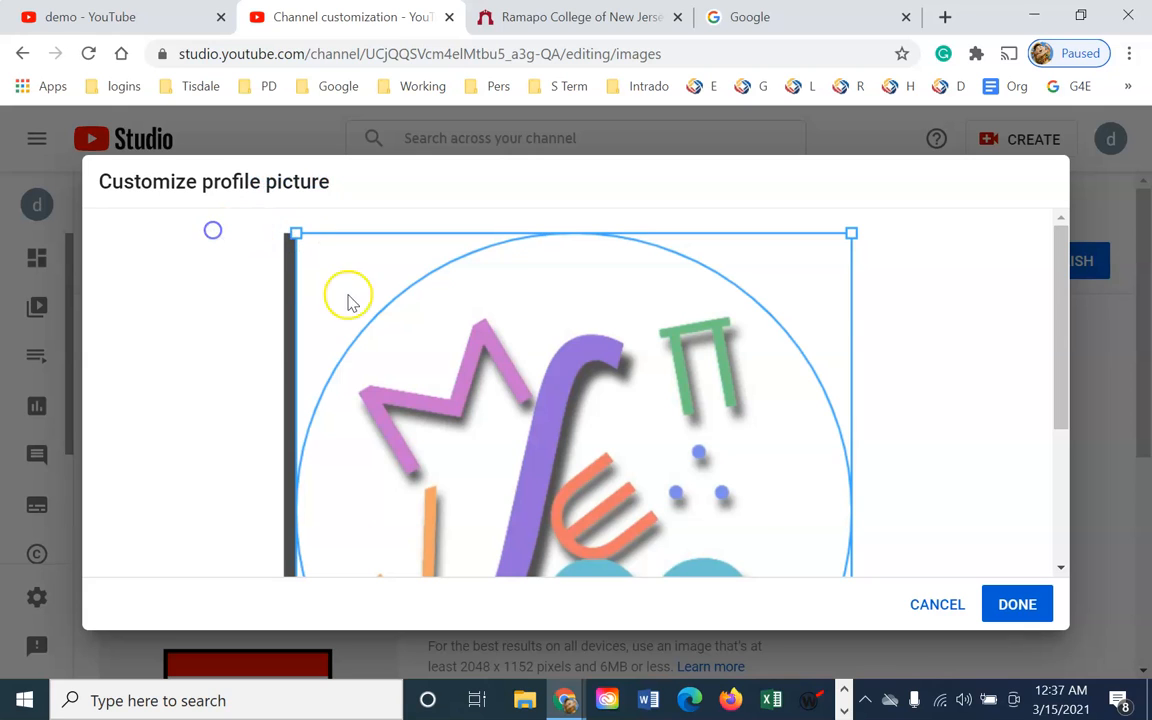
- Shift the crop frame to the picture's left edge and apply the cropped profile picture
scroll(472, 378, down, 3)
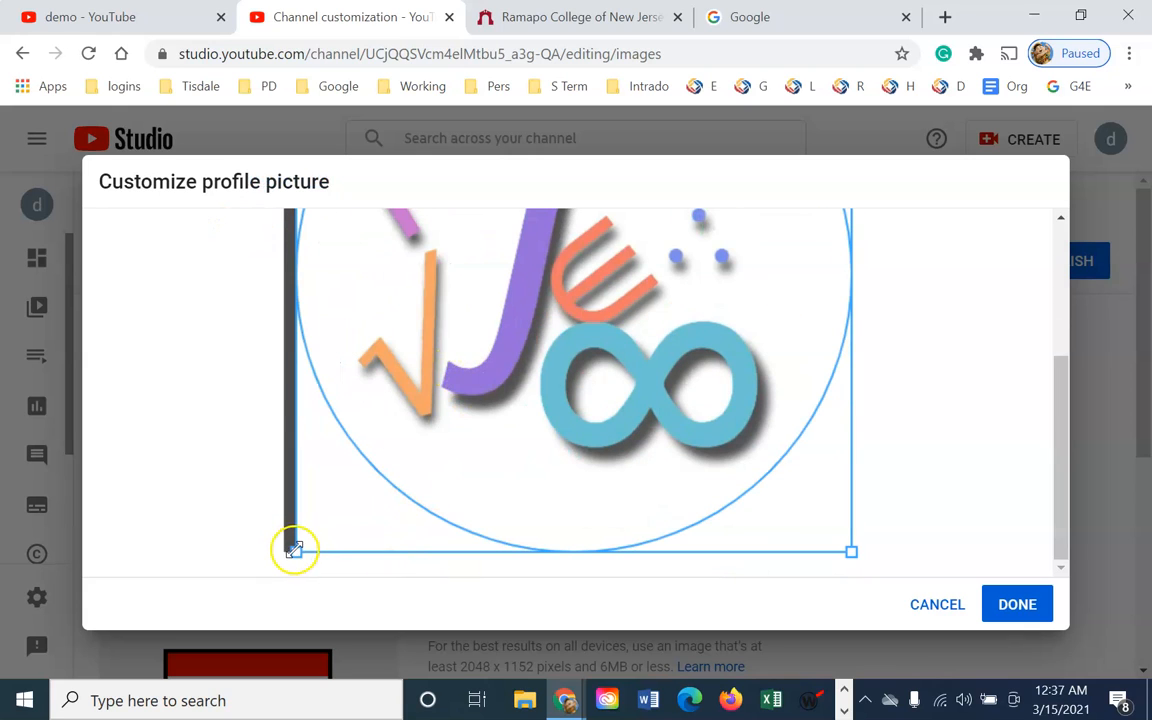
drag(728, 411, 686, 378)
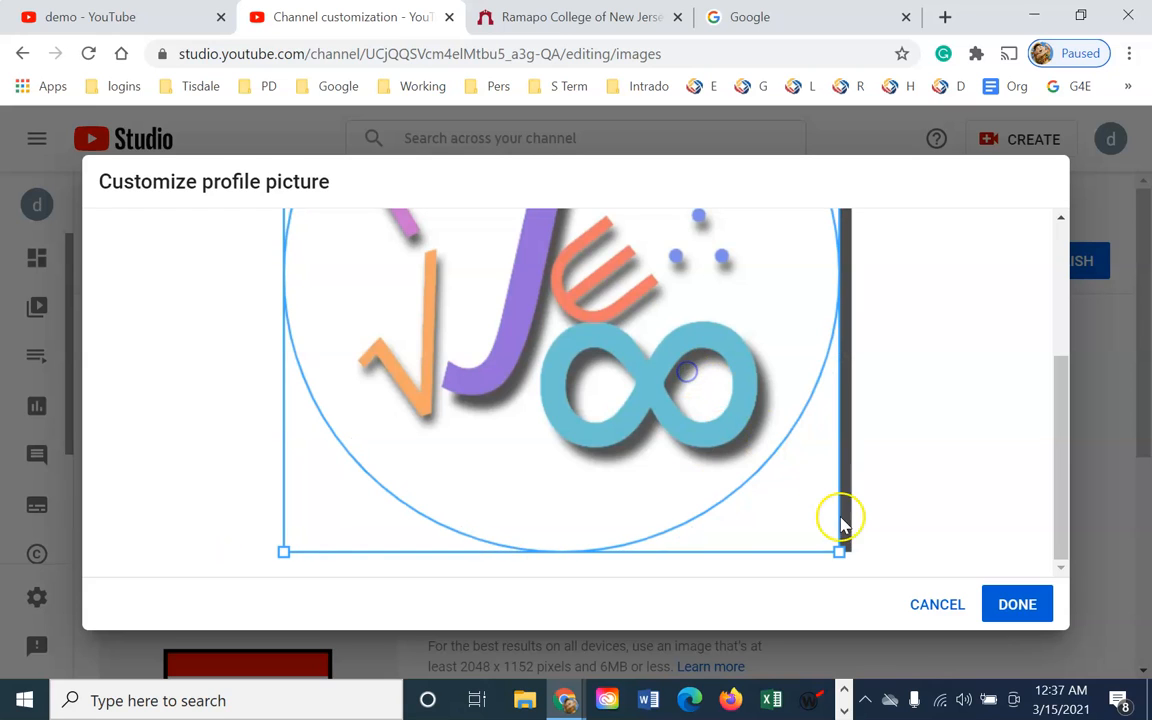
drag(838, 552, 868, 560)
scroll(828, 424, up, 2)
scroll(828, 424, down, 2)
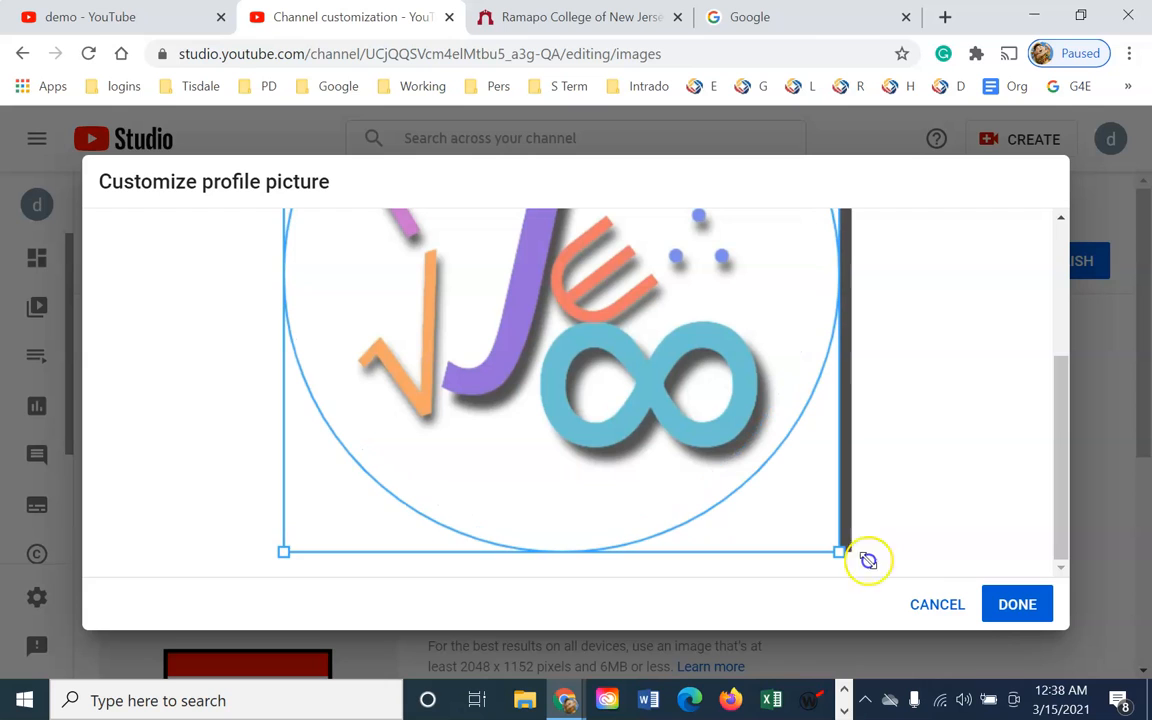
scroll(954, 501, up, 1)
scroll(954, 501, down, 1)
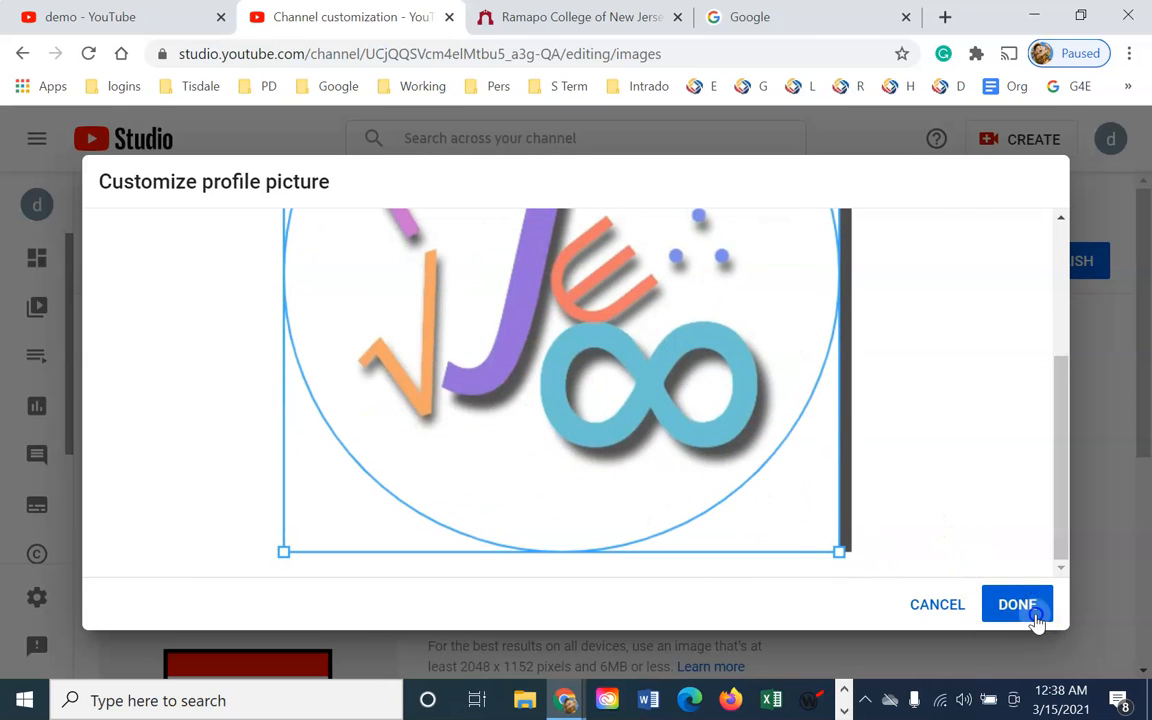
click(1030, 607)
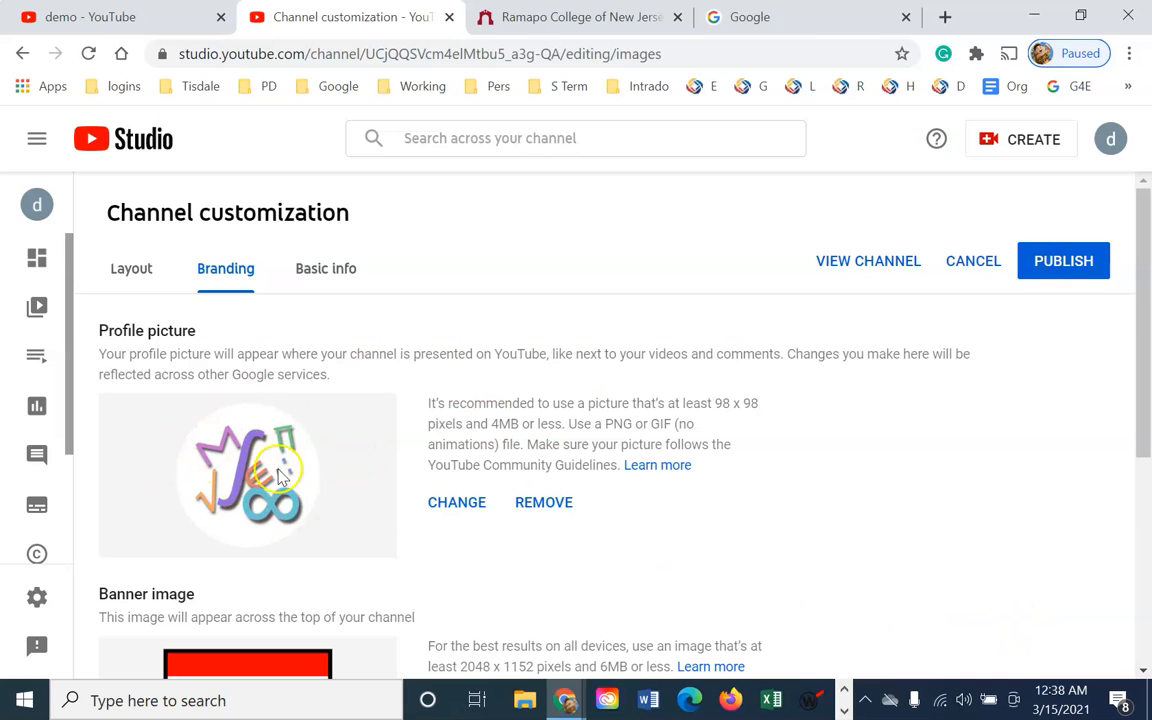
- Upload the Unsplash photo with 2JIvboGLeho in its file name from the junk folder as the channel's banner image
scroll(420, 500, down, 3)
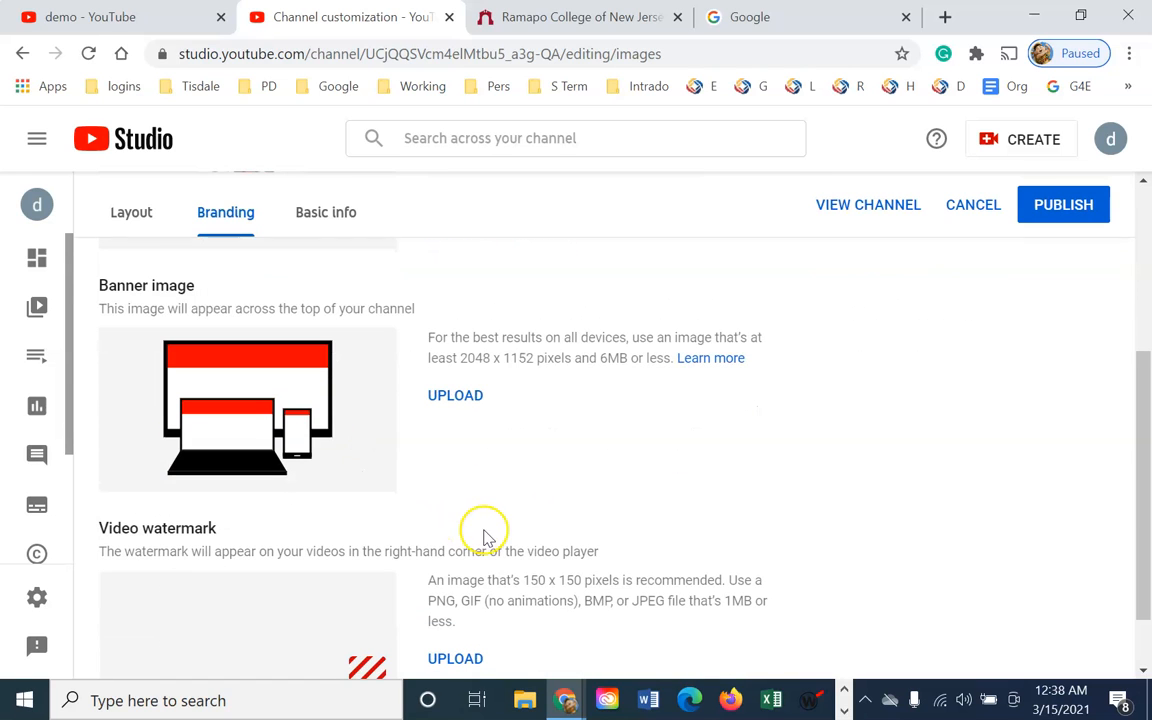
click(470, 398)
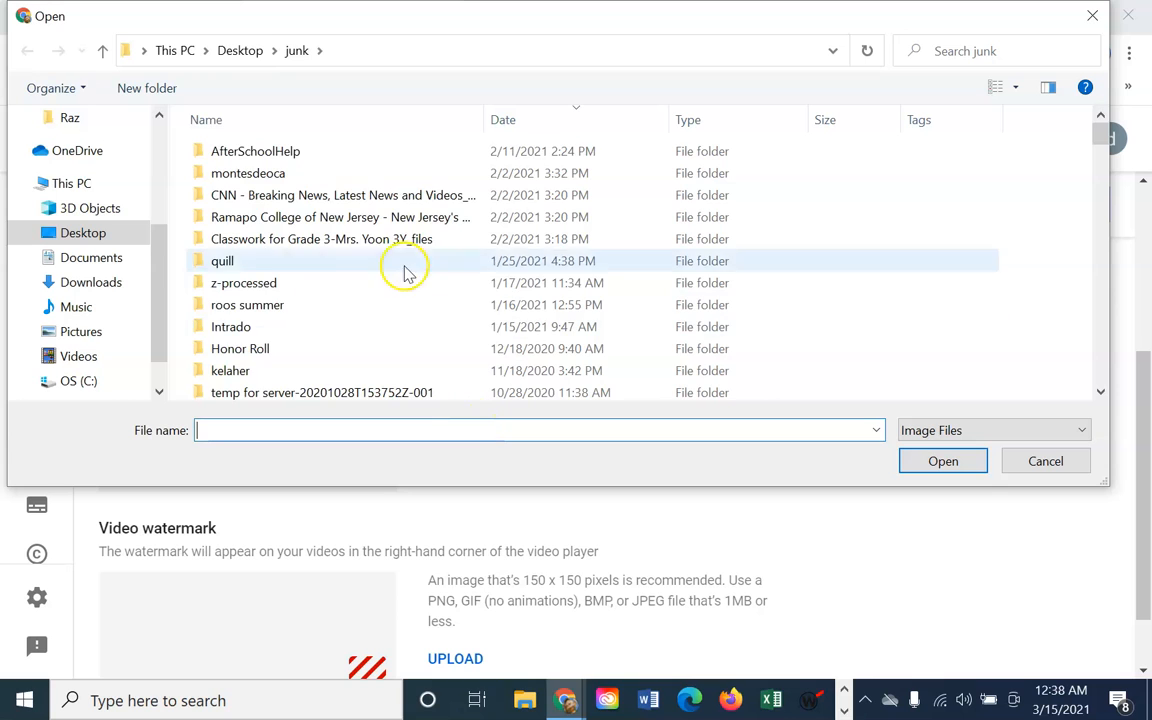
scroll(395, 290, down, 10)
scroll(360, 320, down, 5)
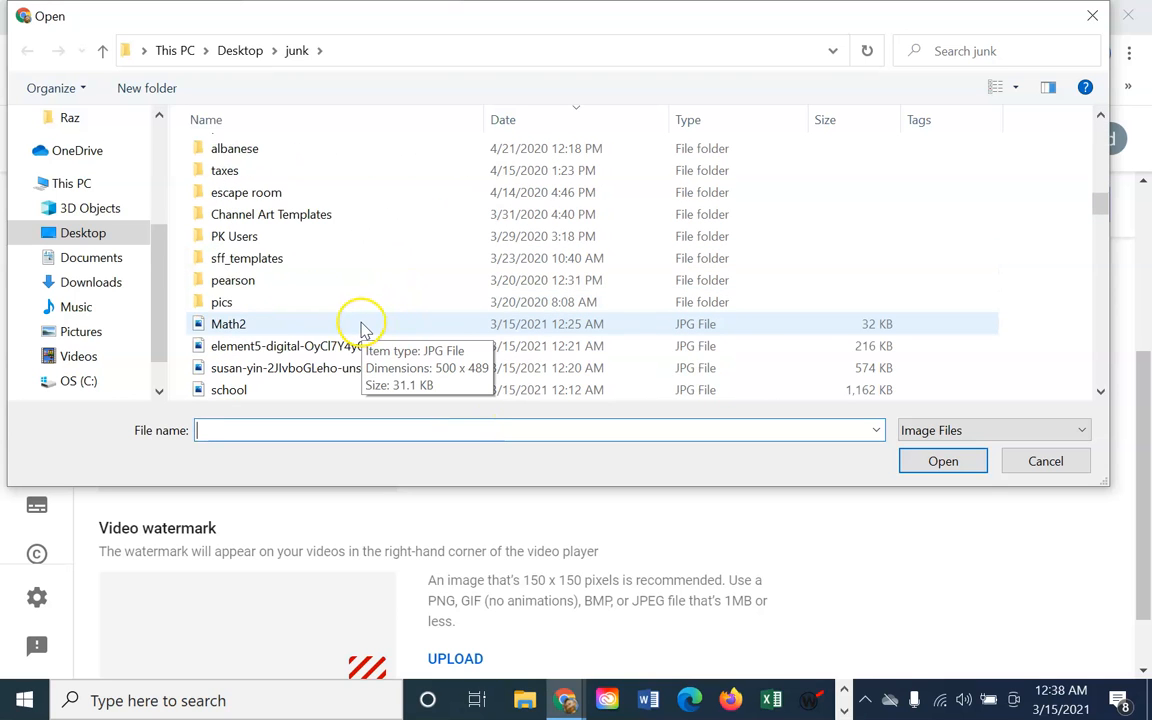
click(322, 302)
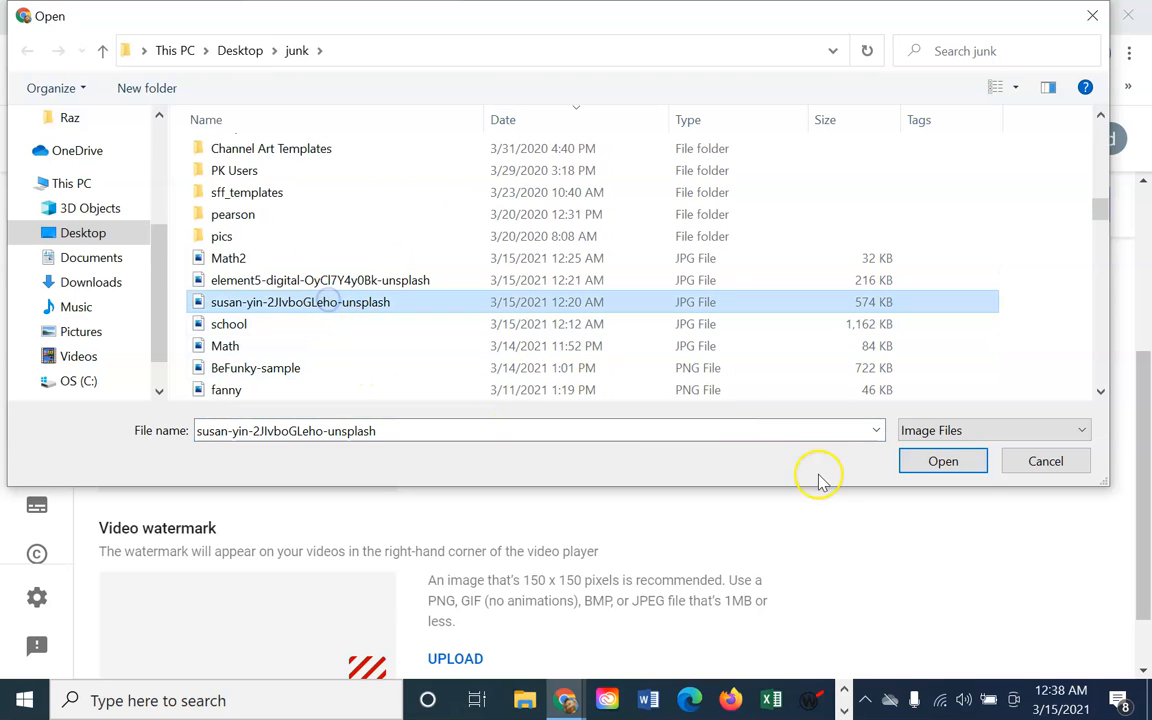
click(940, 462)
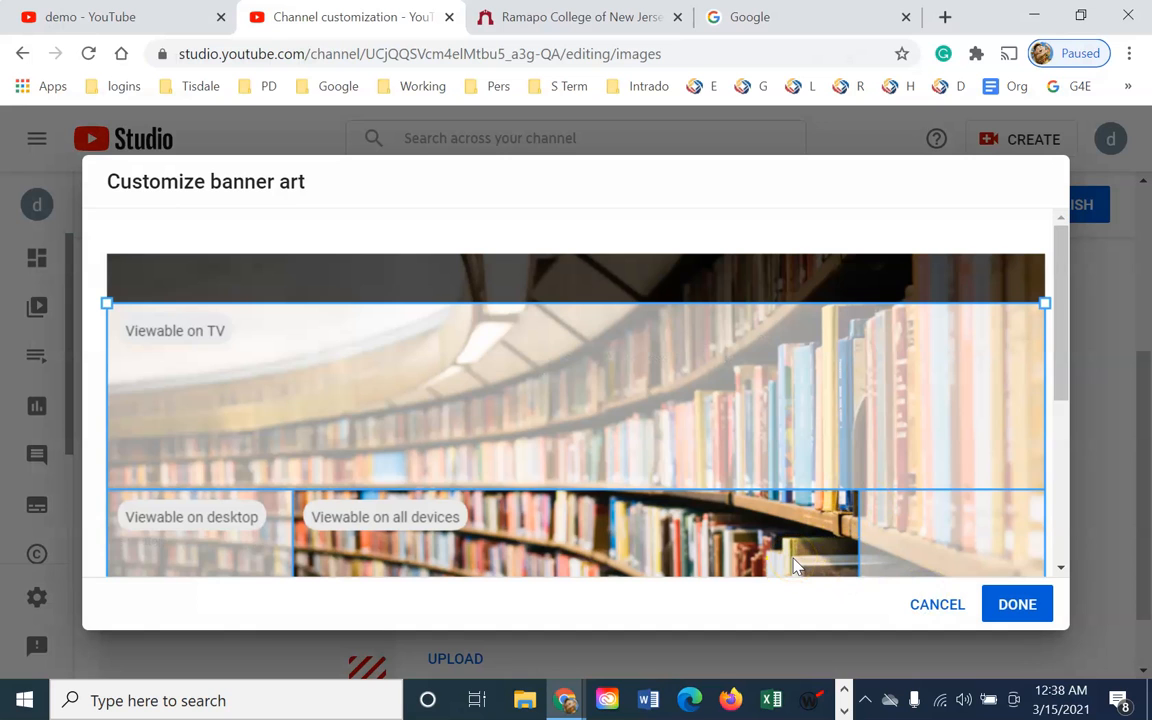
- Examine which areas of the banner image are viewable on TV, on desktop and on all devices
scroll(805, 476, down, 3)
scroll(805, 476, up, 3)
scroll(757, 453, down, 2)
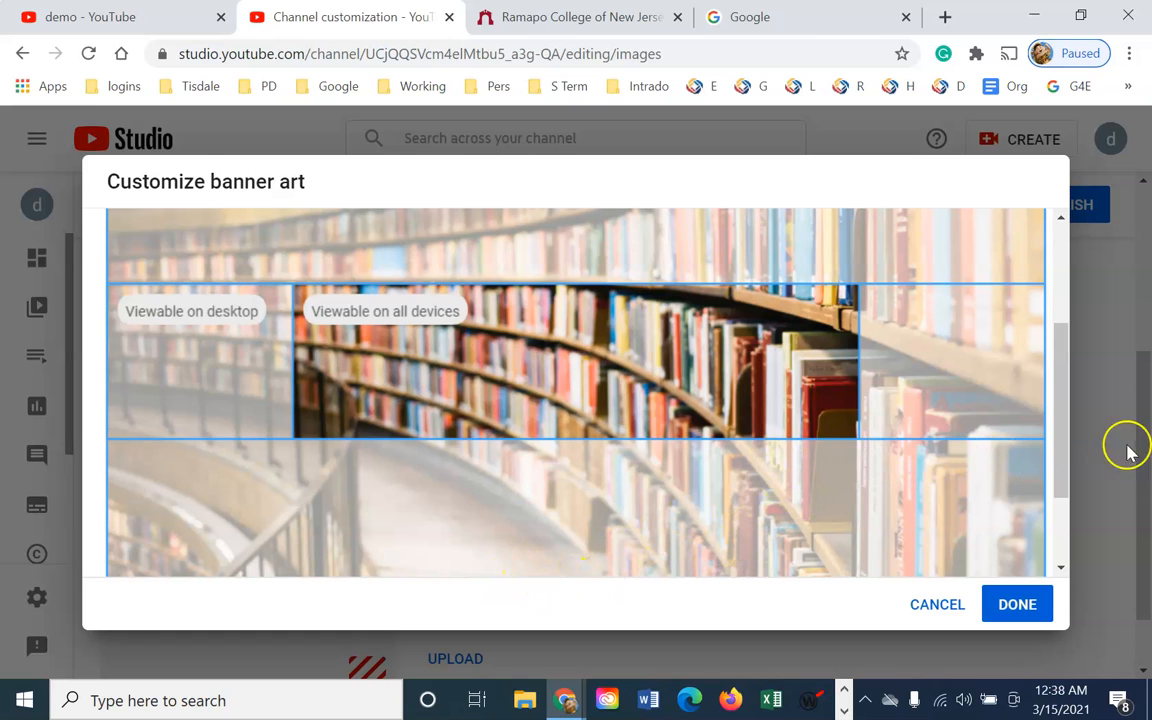
drag(1062, 424, 1034, 432)
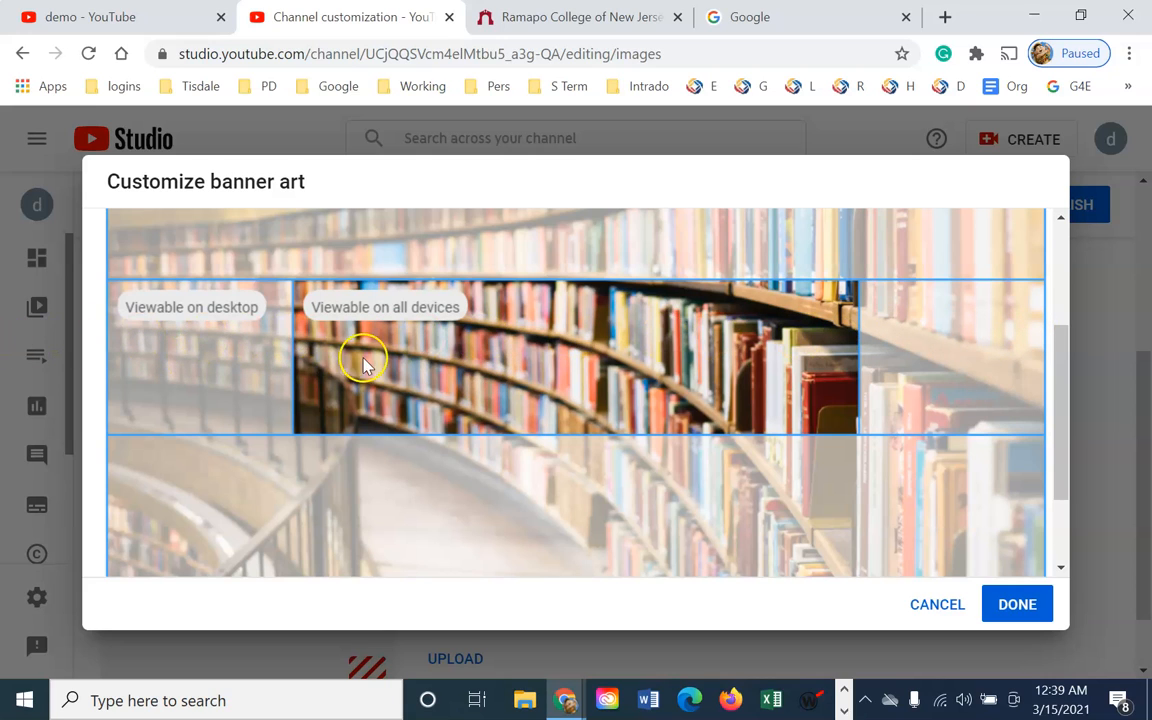
scroll(925, 362, up, 2)
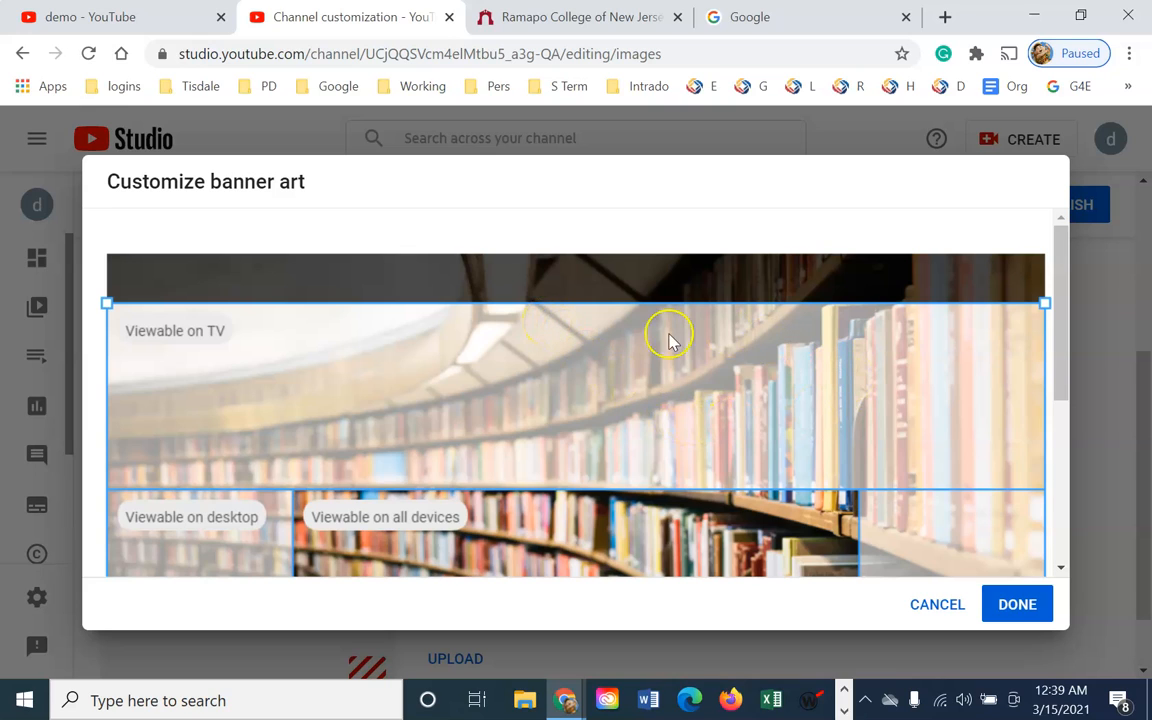
- Shrink the banner's crop frame, shift it toward the photo's upper-right area, and apply the cropped banner
scroll(757, 424, down, 1)
scroll(757, 424, down, 3)
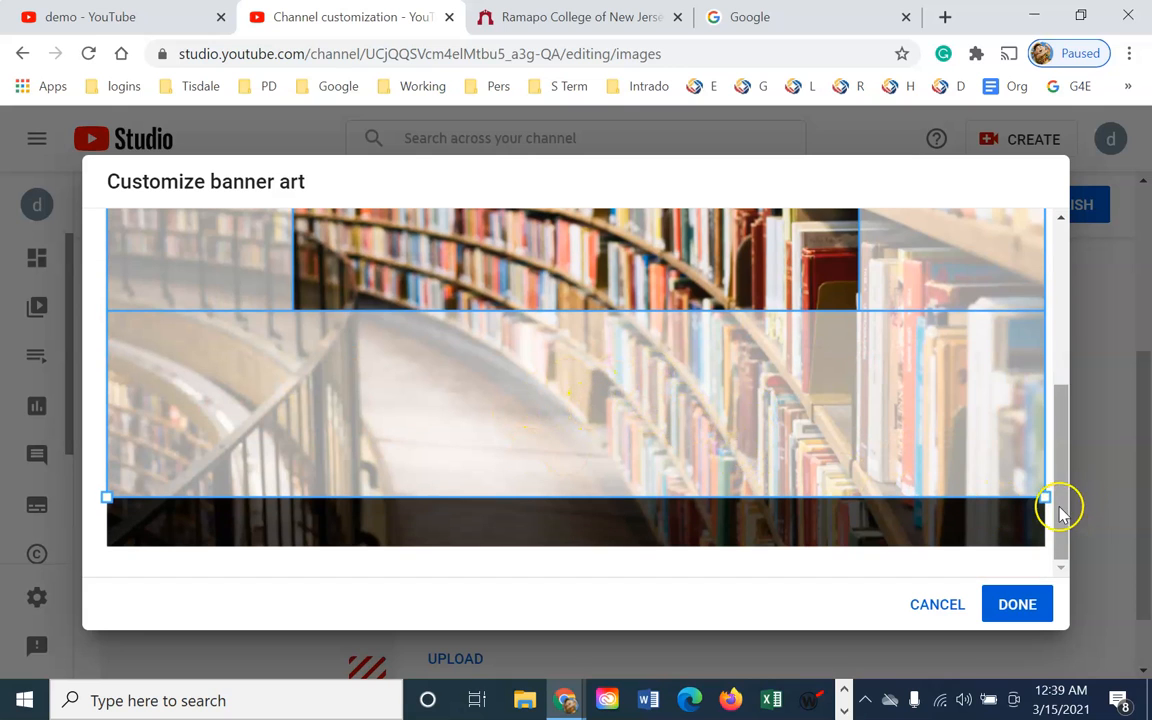
drag(1042, 495, 866, 380)
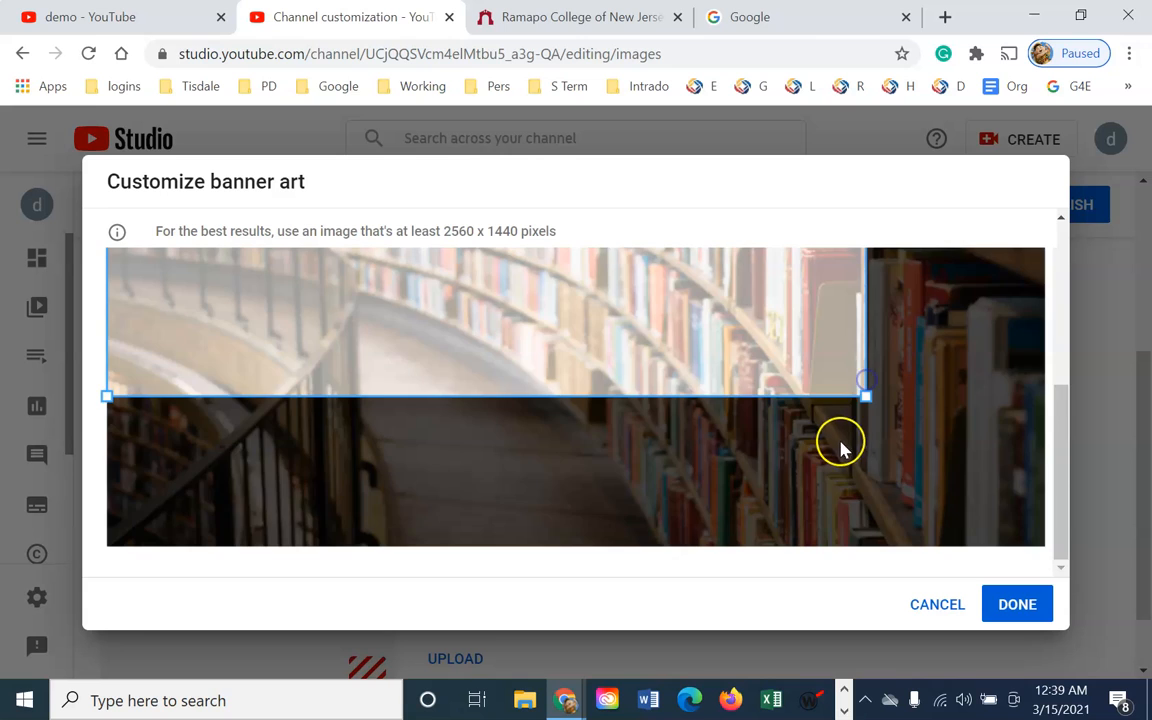
drag(637, 464, 666, 424)
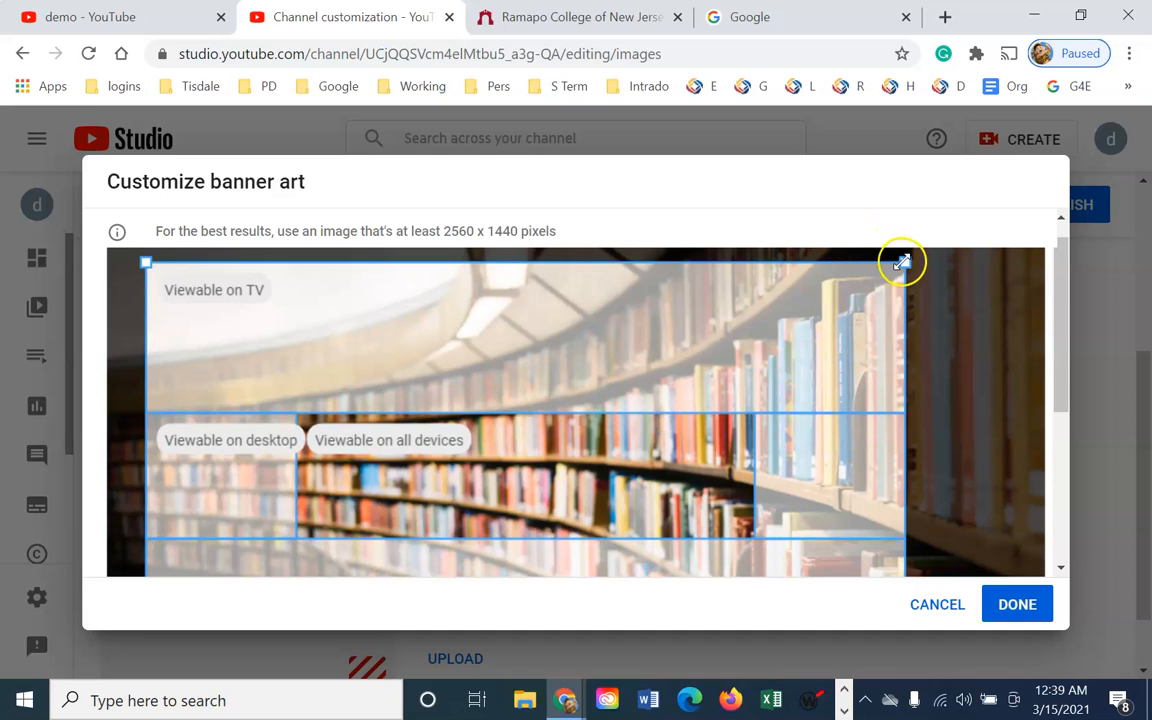
drag(902, 262, 859, 301)
drag(789, 352, 903, 365)
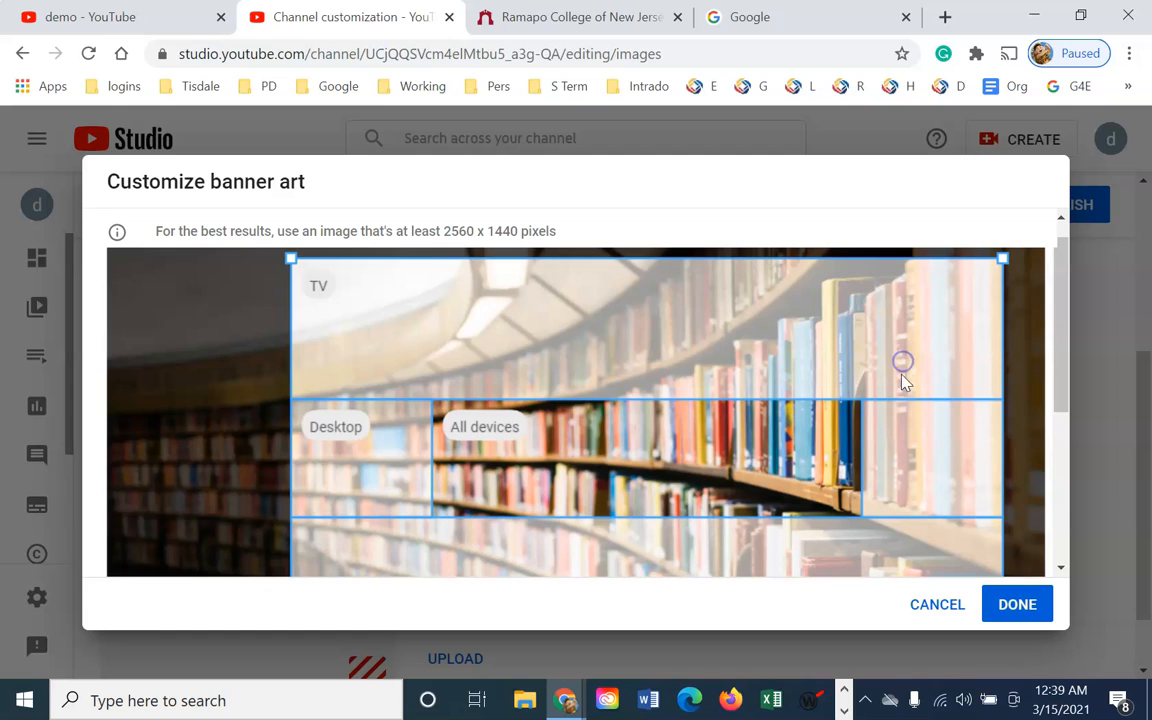
scroll(1062, 514, down, 2)
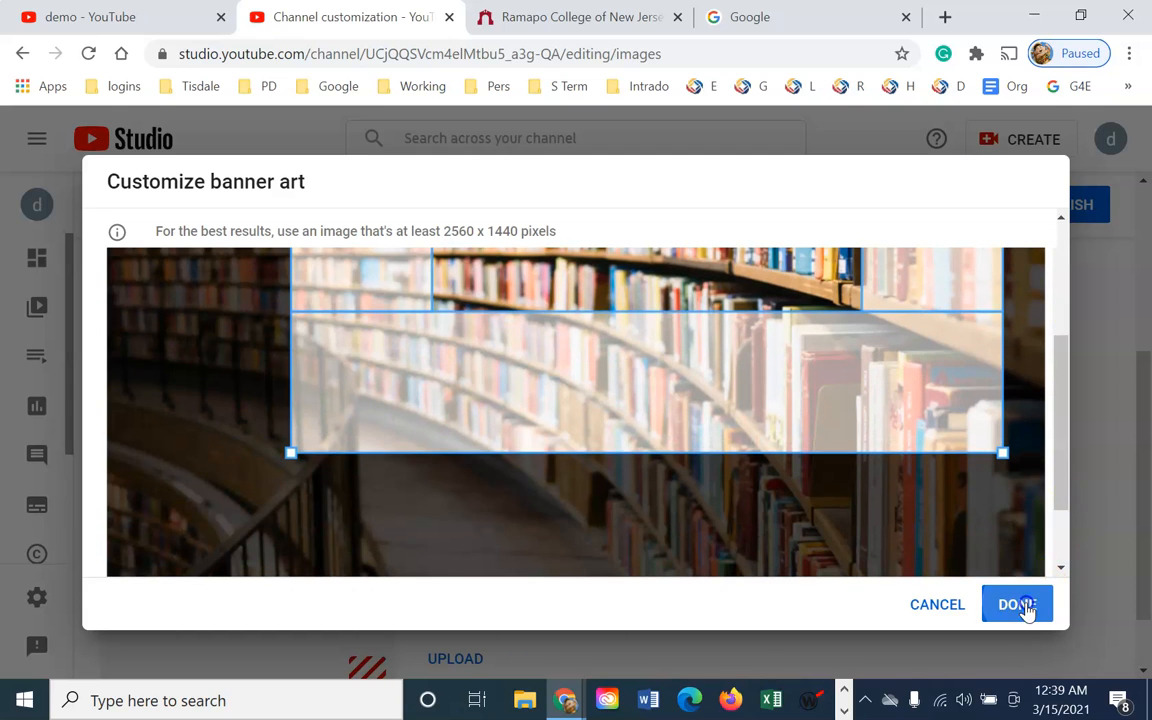
click(1017, 604)
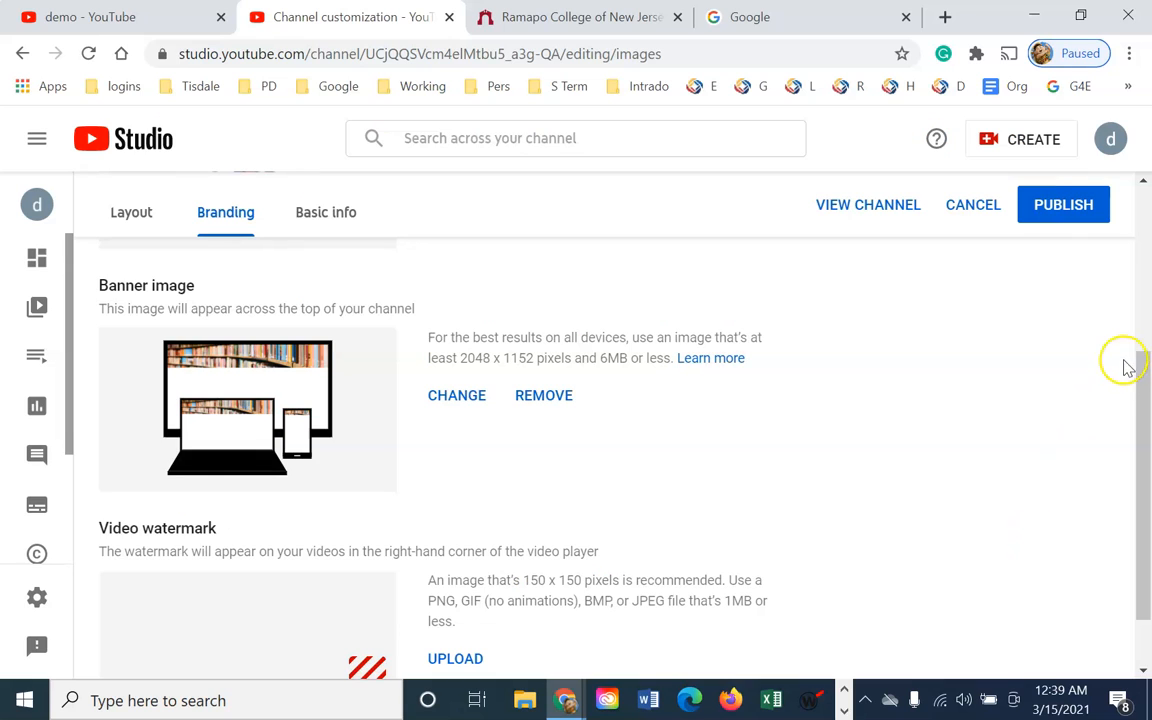
- Publish the branding changes and open the channel page to review its banner, links and profile picture
click(1066, 200)
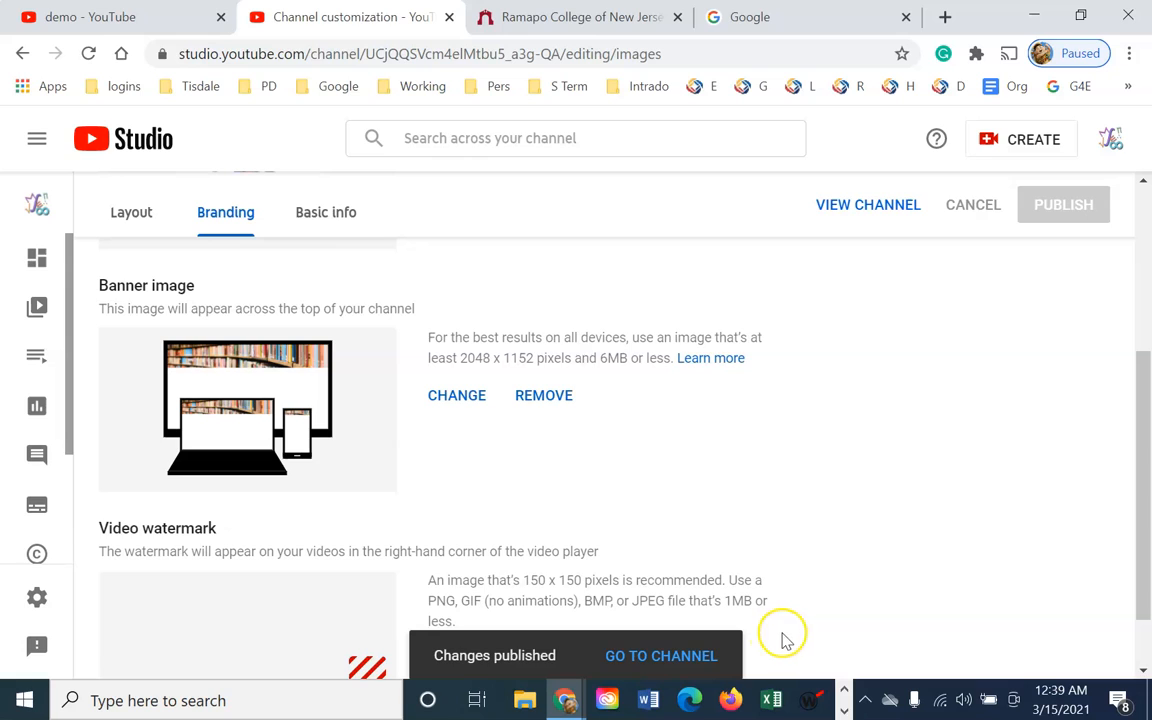
click(694, 655)
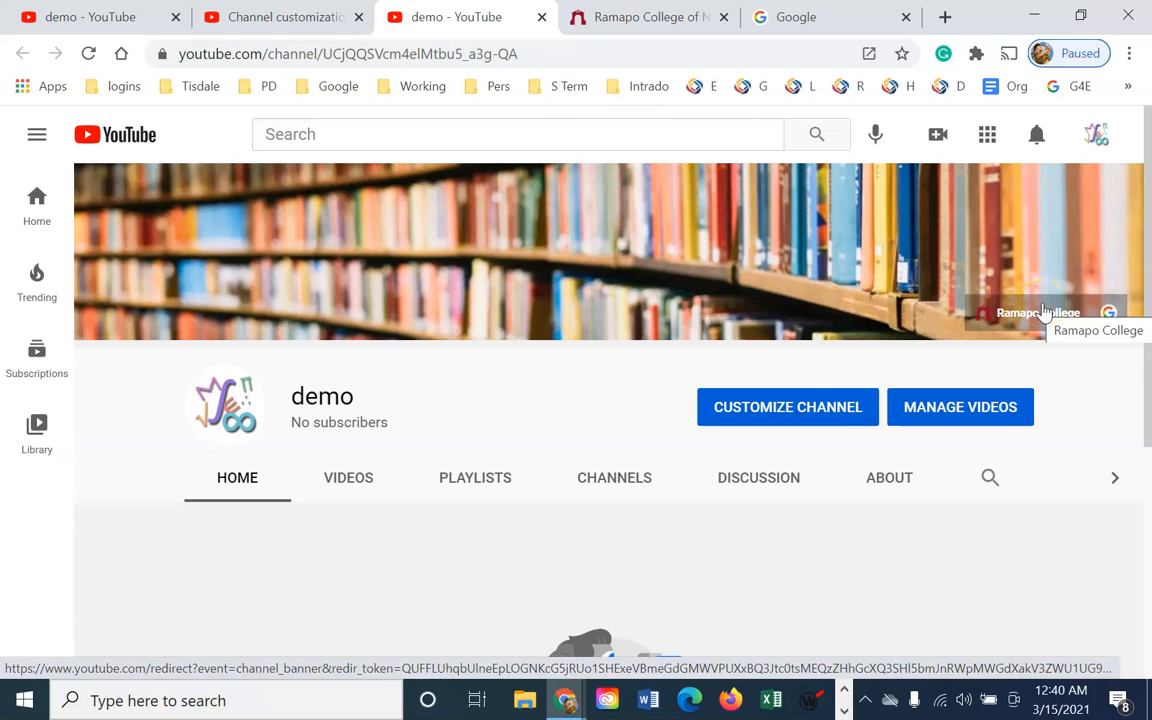
click(886, 305)
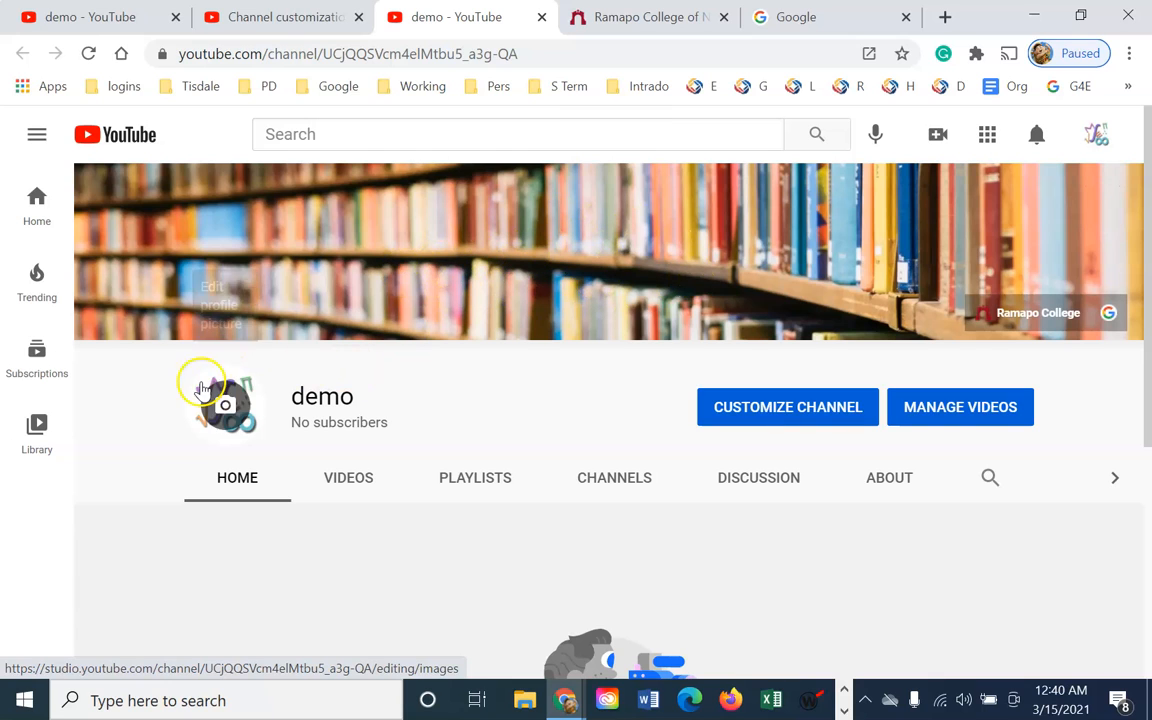
scroll(787, 477, down, 2)
scroll(820, 500, down, 2)
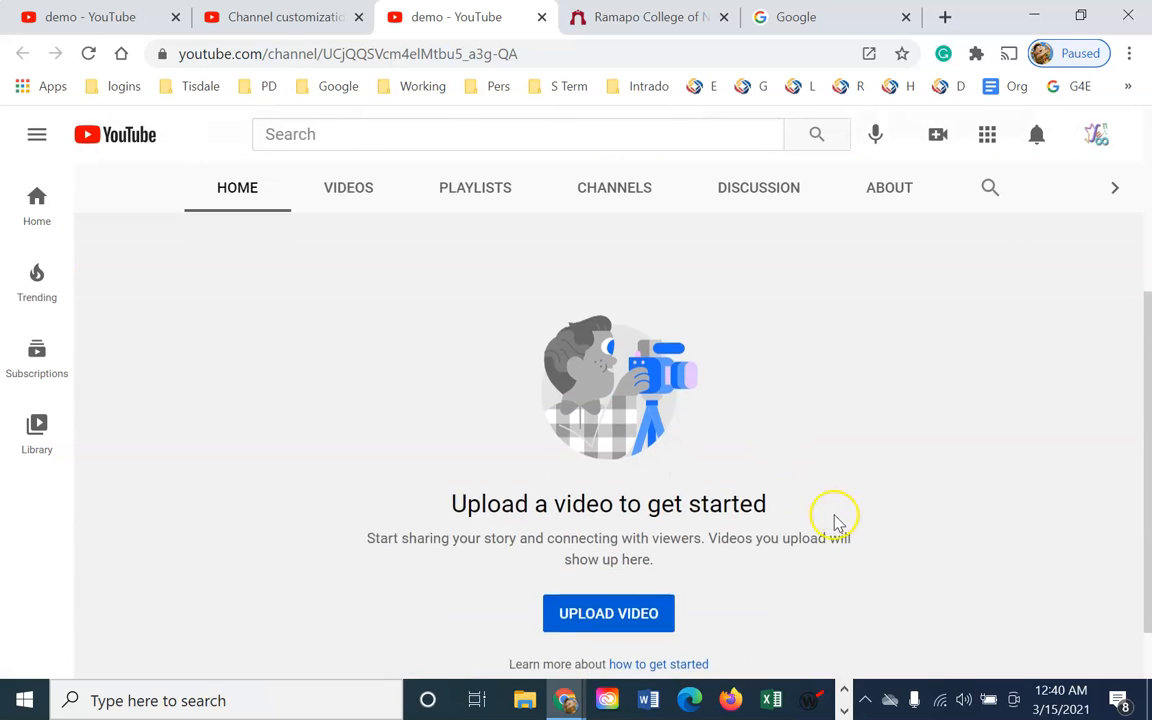
scroll(851, 530, up, 4)
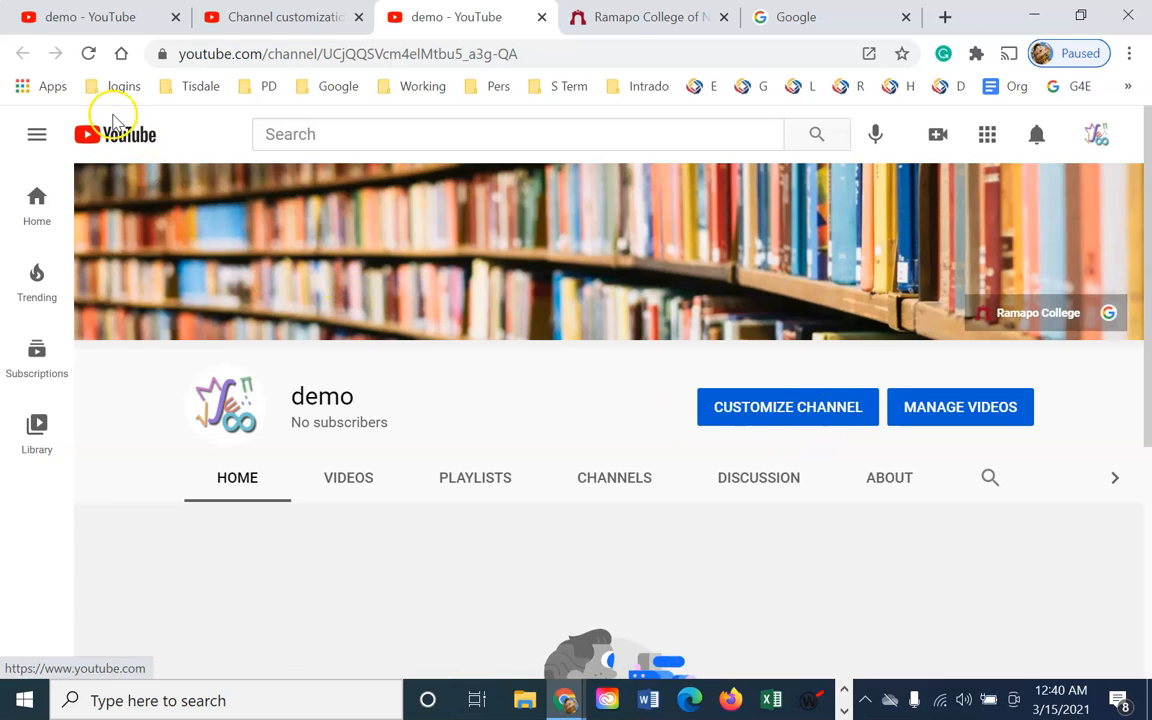
- Open the video "The Password - The Office US" from the YouTube home page
click(107, 147)
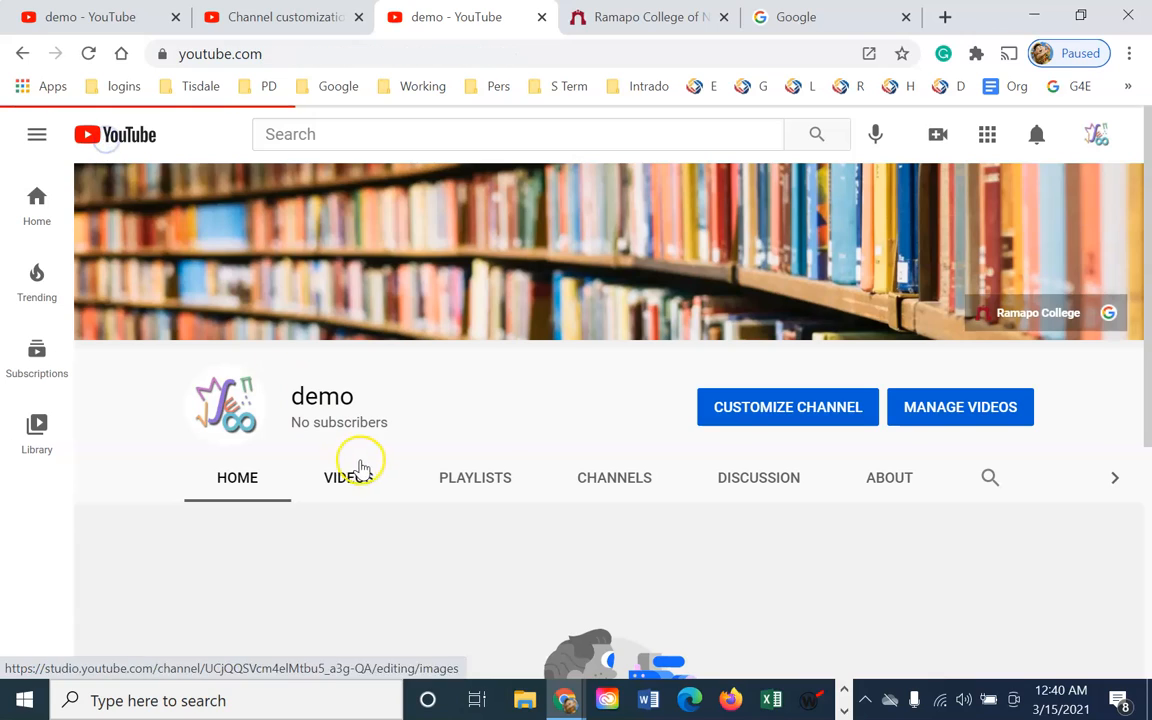
scroll(600, 530, down, 2)
scroll(641, 541, down, 3)
scroll(600, 450, up, 1)
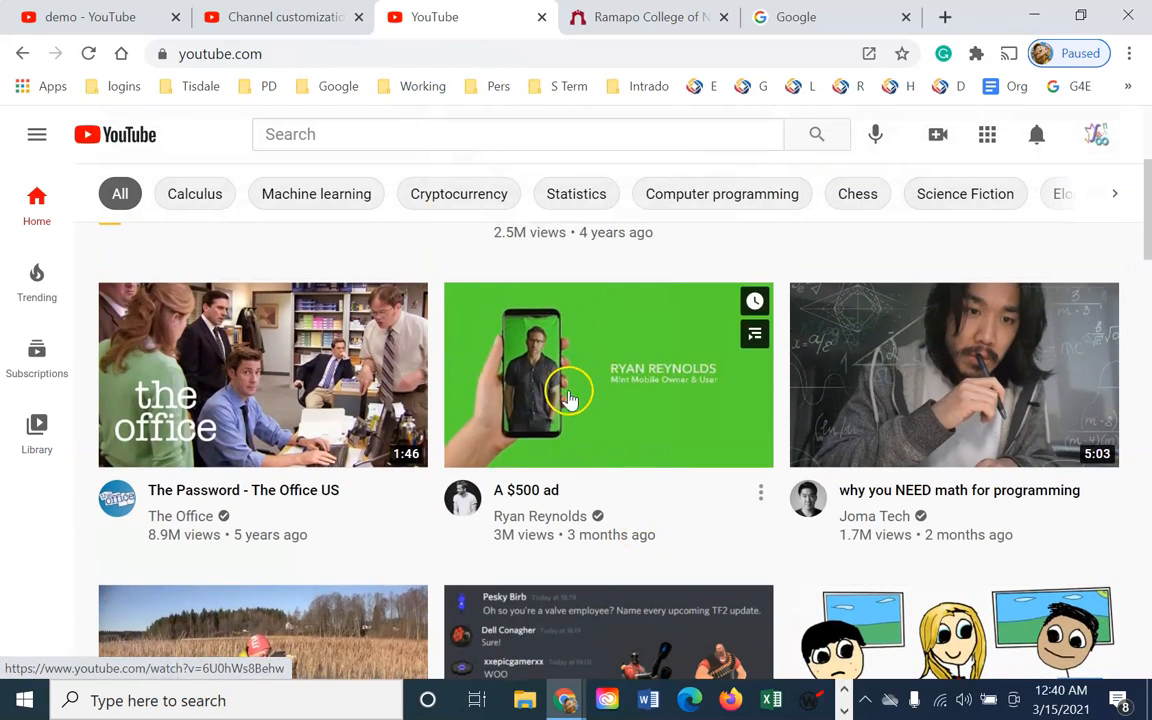
click(282, 400)
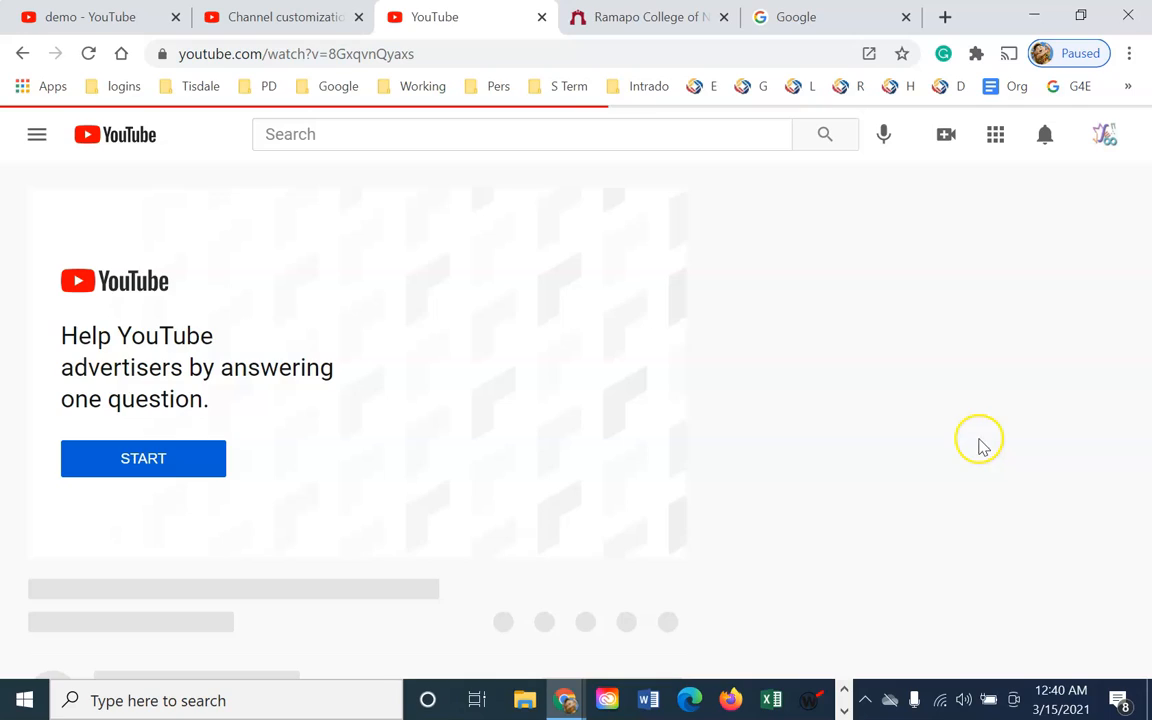
scroll(515, 344, down, 5)
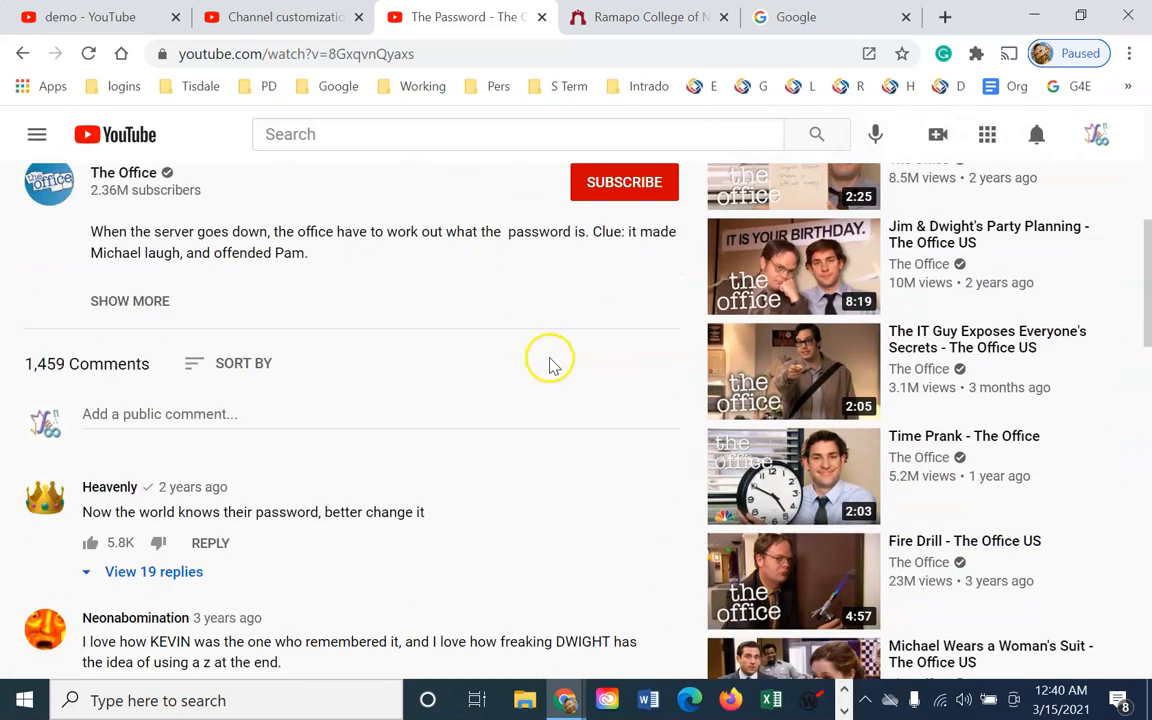
scroll(550, 363, up, 5)
scroll(112, 402, down, 3)
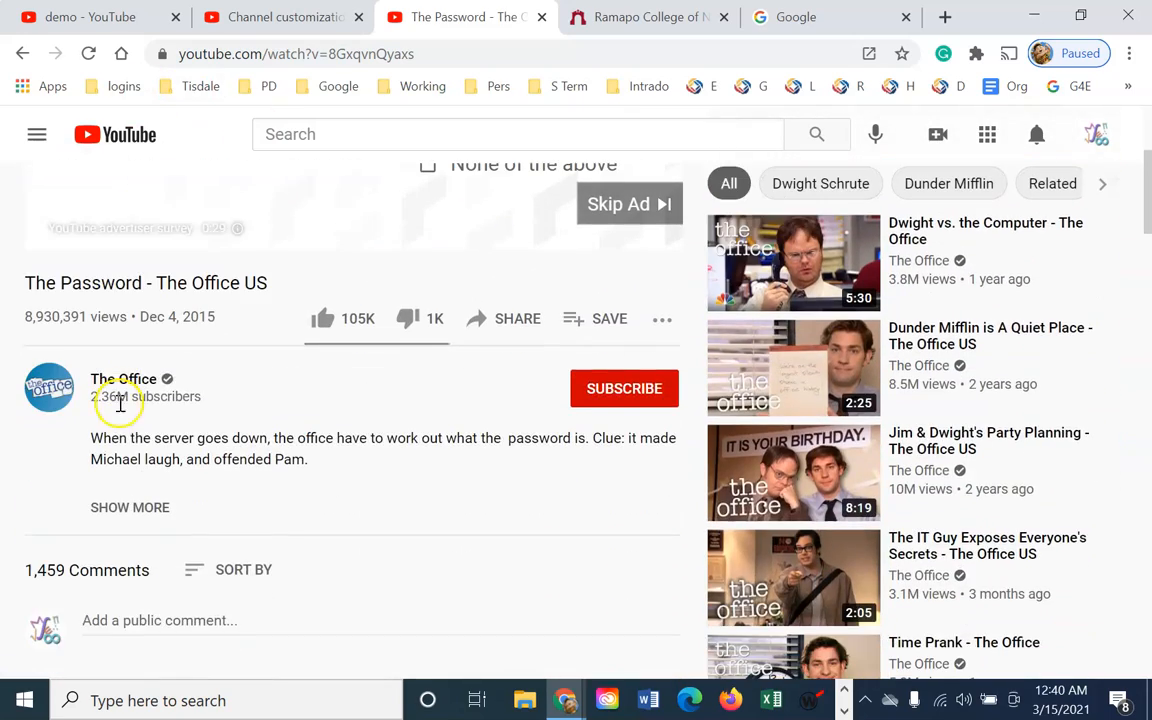
click(155, 396)
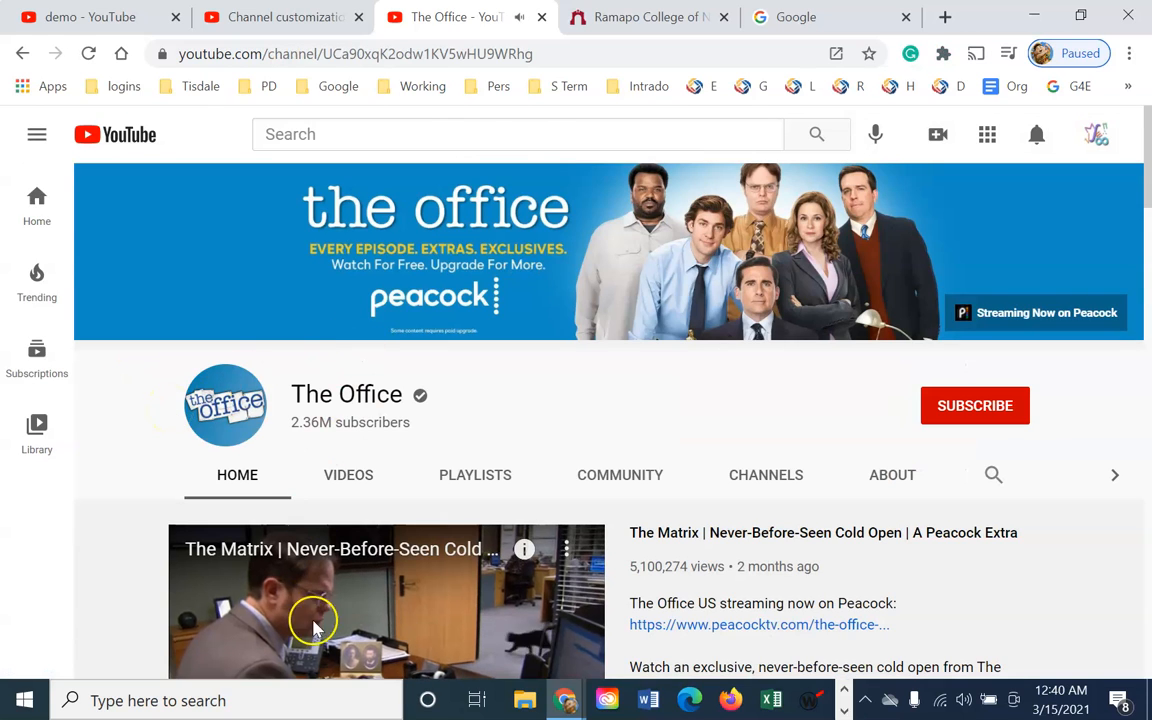
- Pause the channel trailer "The Matrix | Never-Before-Seen Cold Open" on The Office's home page
scroll(320, 590, down, 4)
click(198, 334)
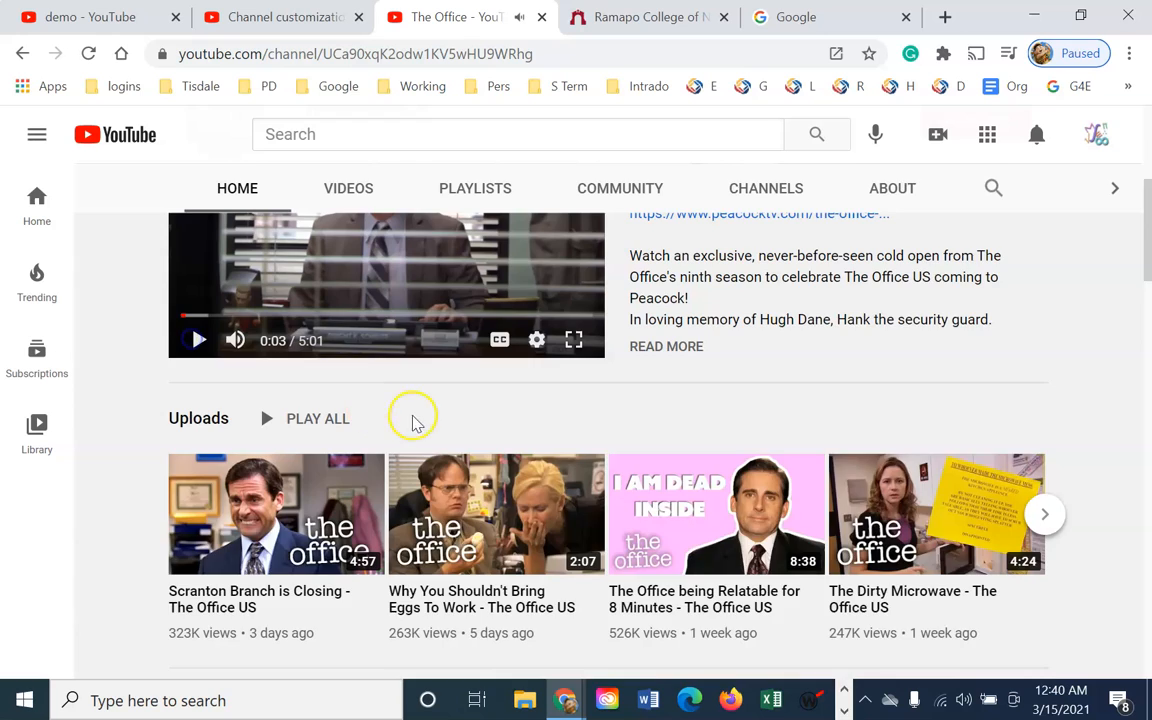
scroll(411, 416, up, 2)
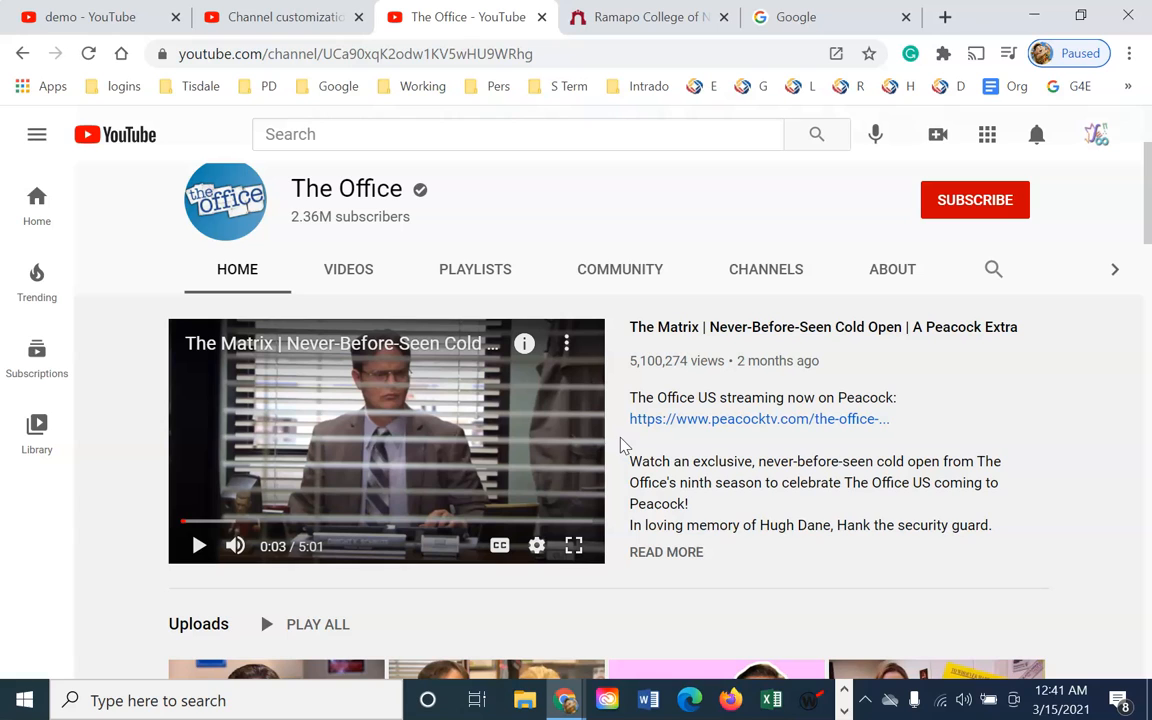
scroll(607, 465, down, 5)
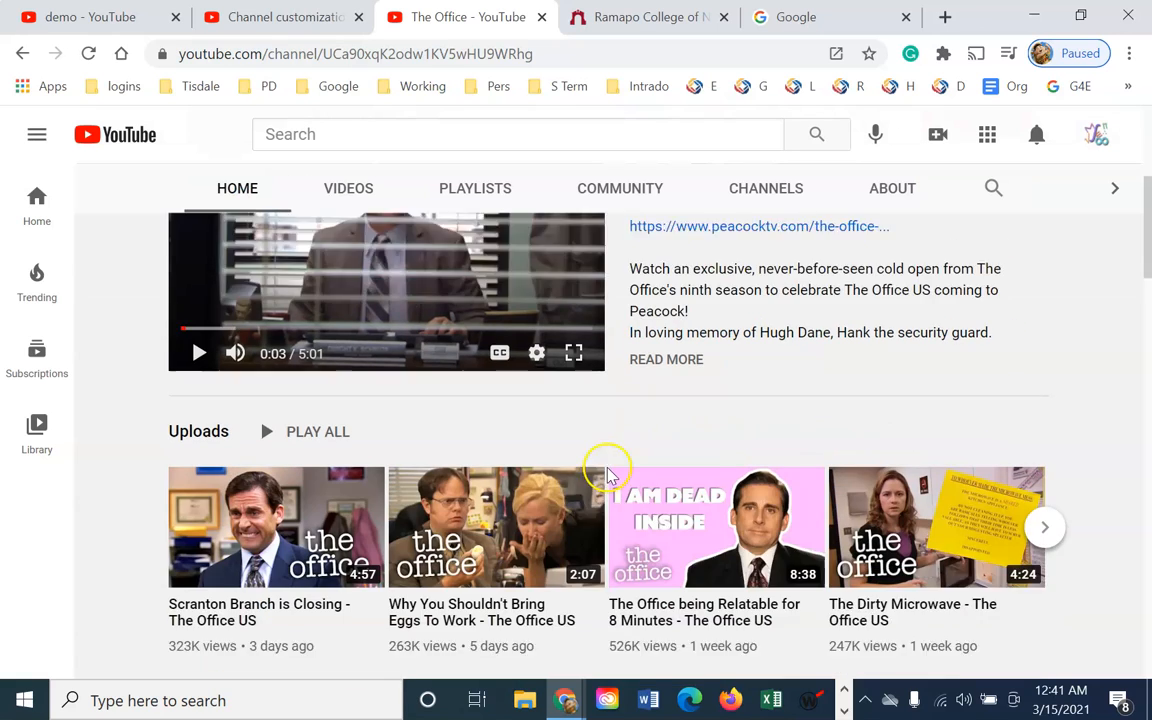
scroll(513, 470, down, 6)
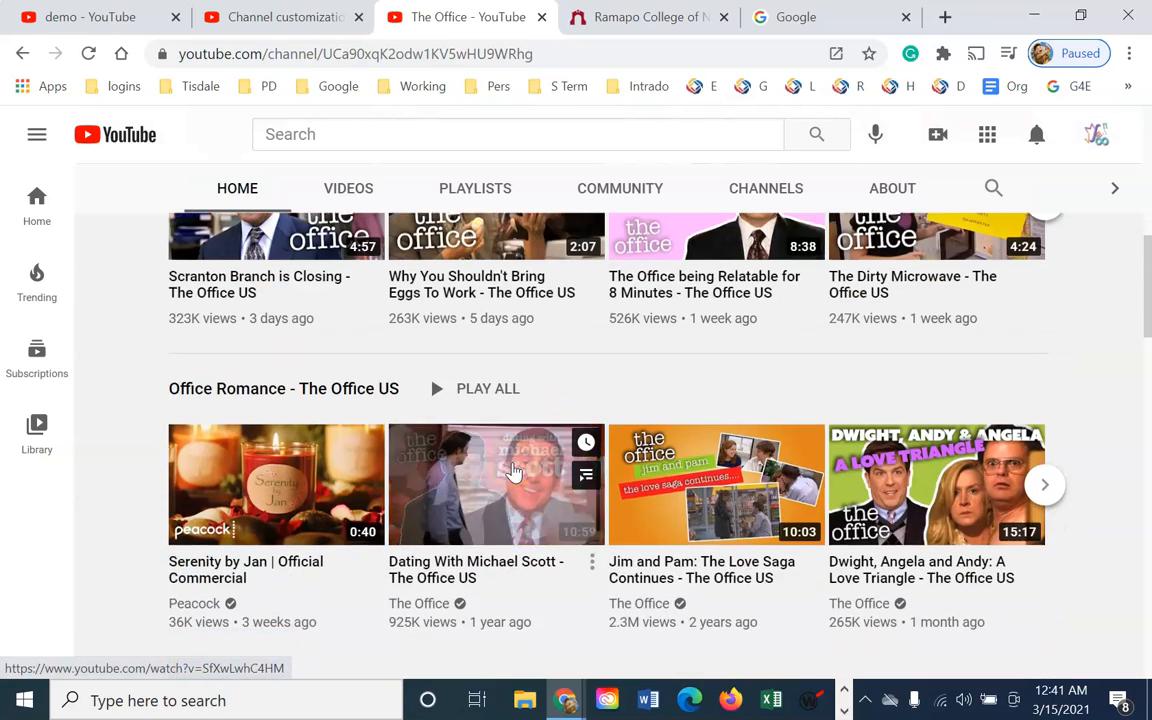
scroll(513, 470, down, 1)
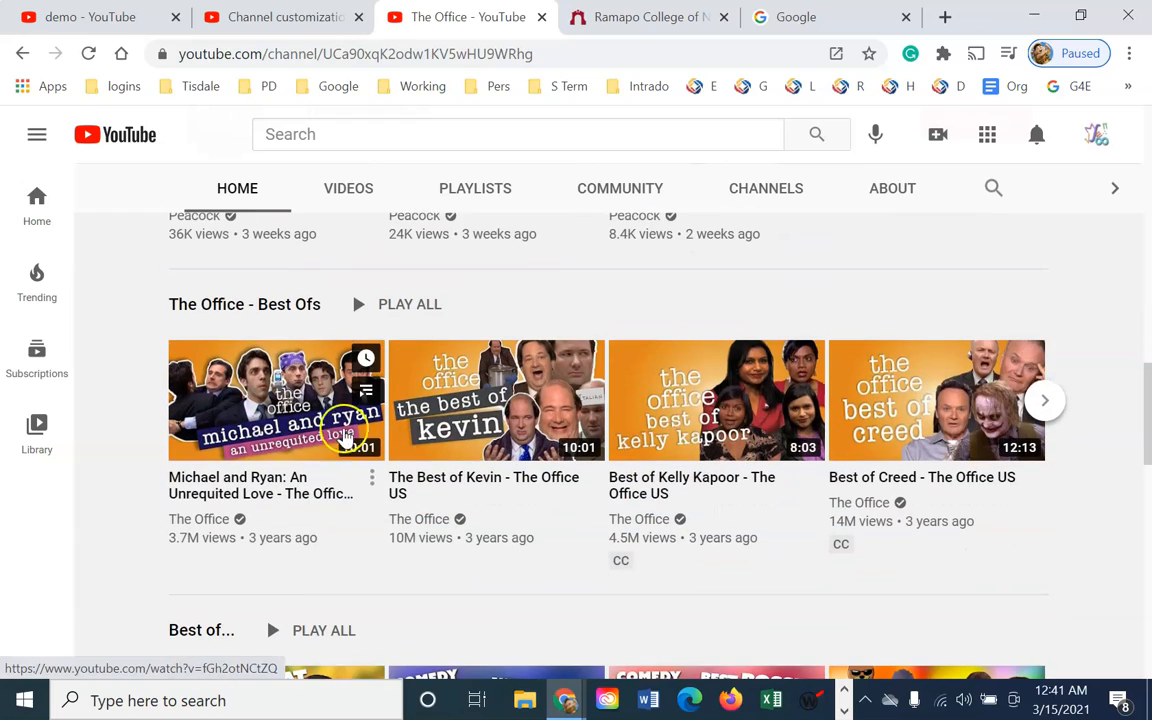
scroll(942, 448, down, 5)
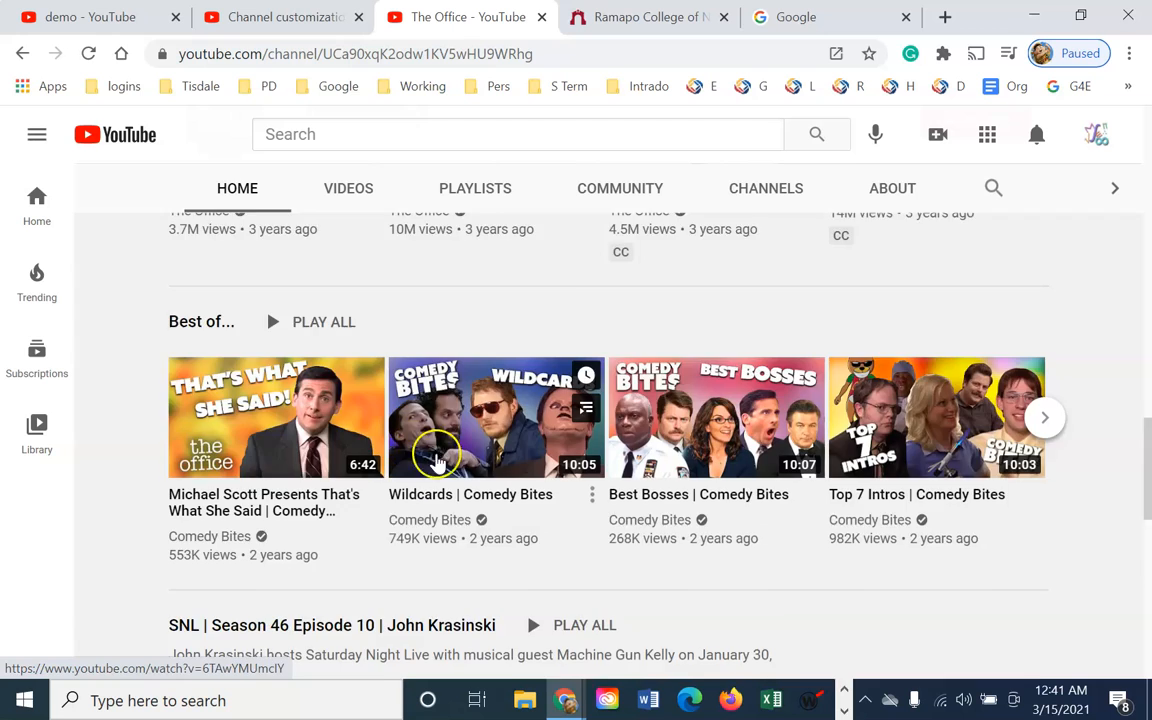
scroll(440, 465, down, 5)
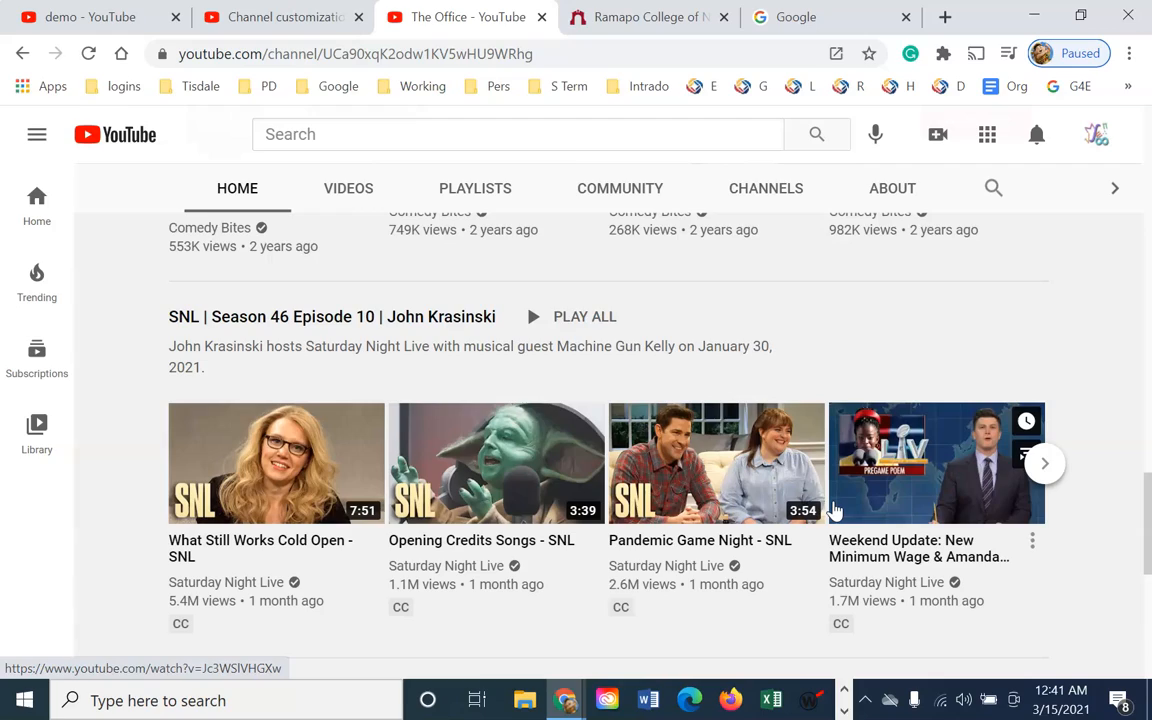
scroll(834, 400, down, 5)
scroll(834, 397, up, 10)
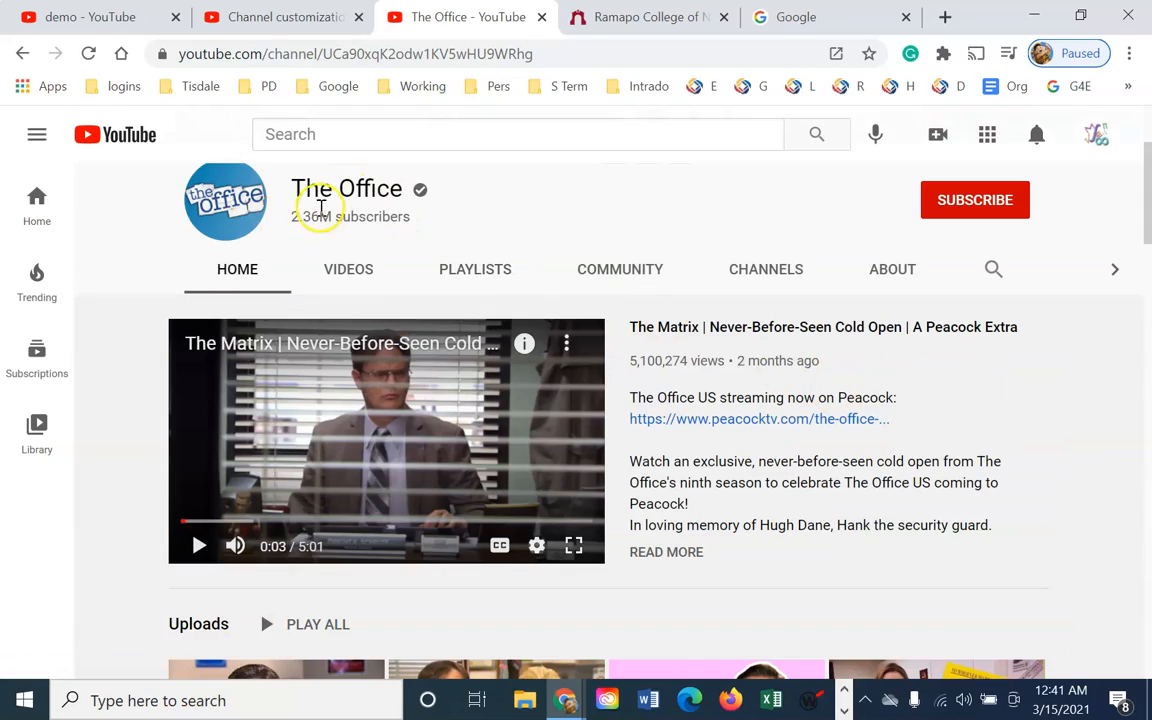
scroll(463, 303, down, 4)
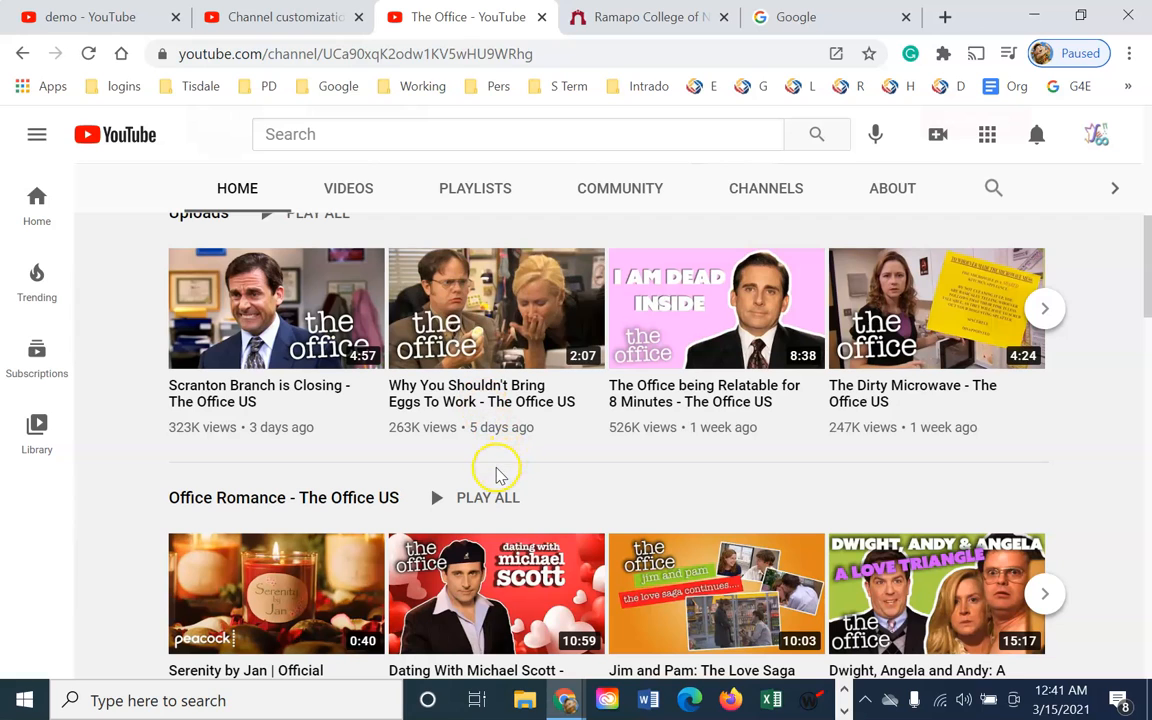
scroll(496, 470, down, 1)
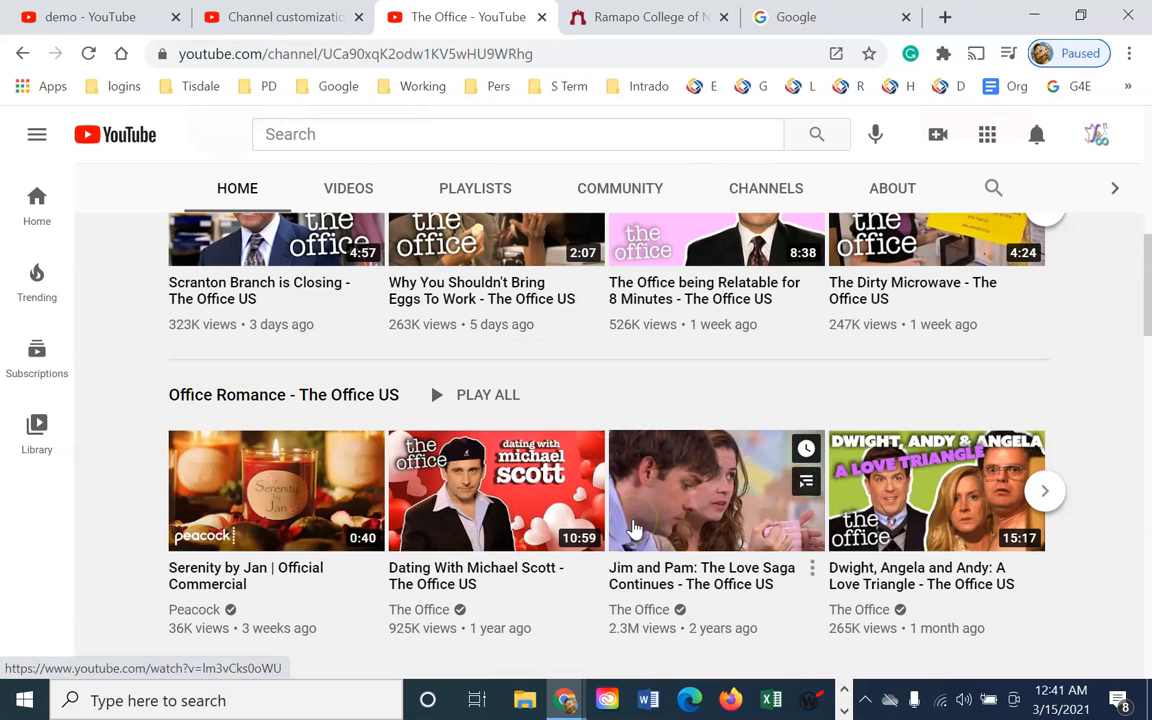
scroll(633, 528, down, 5)
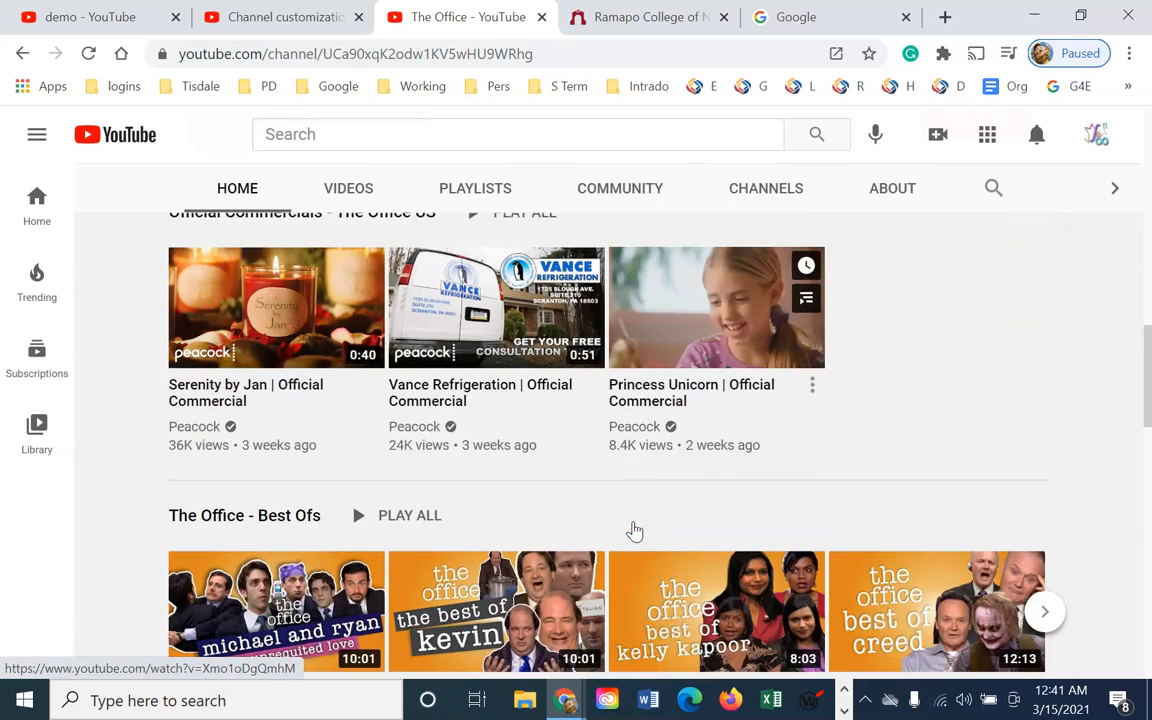
scroll(633, 530, up, 1)
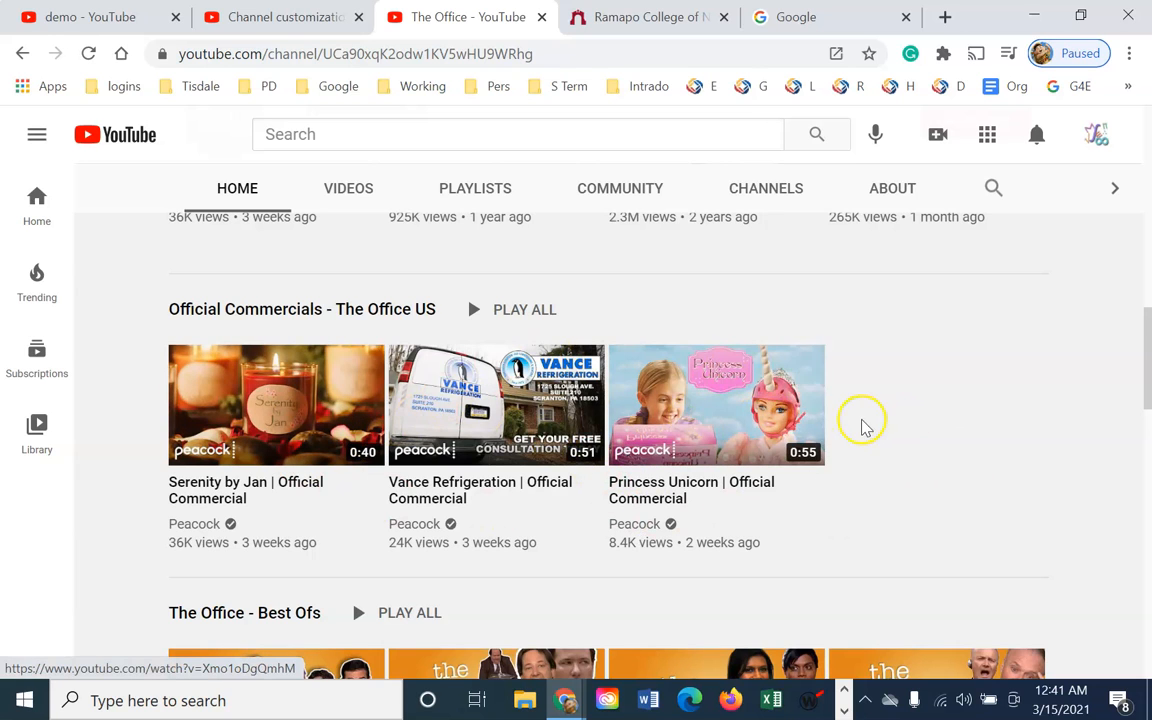
scroll(840, 435, down, 3)
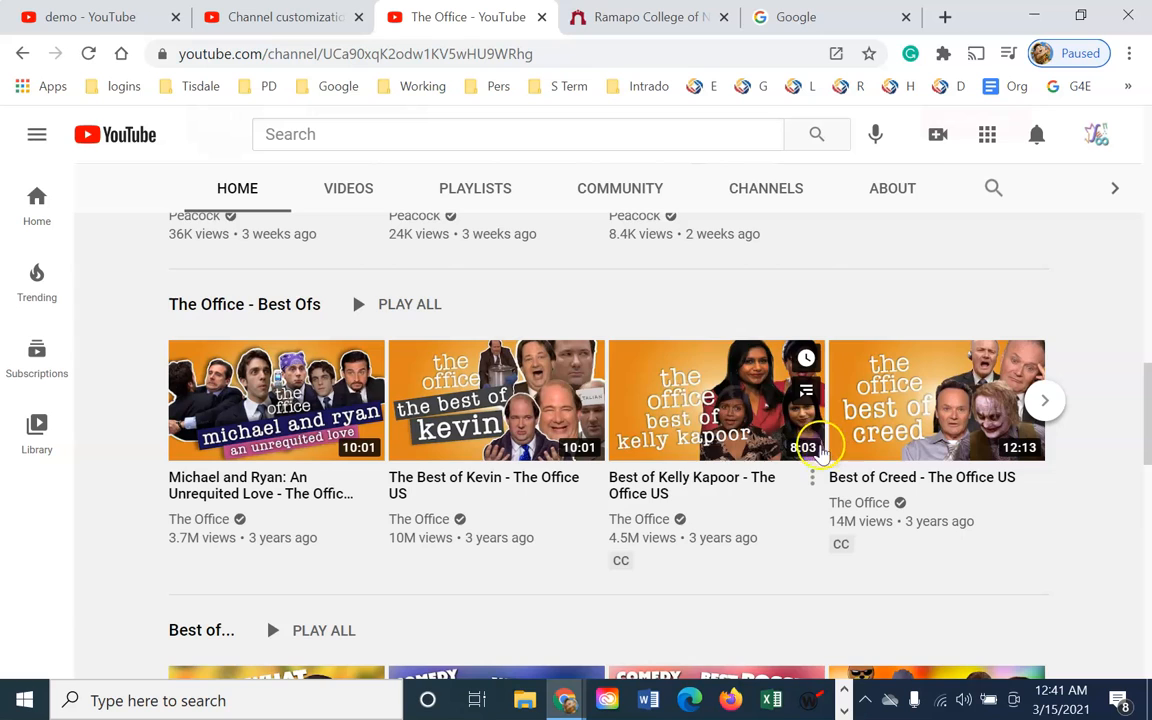
scroll(784, 420, down, 5)
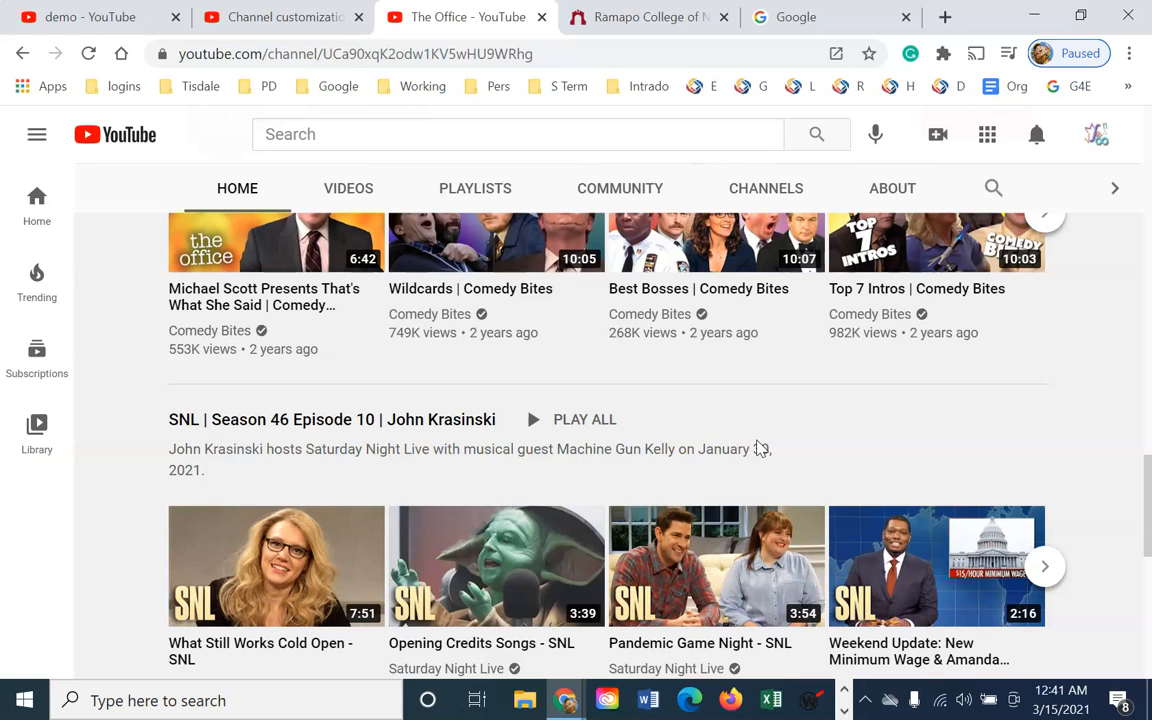
scroll(762, 460, down, 5)
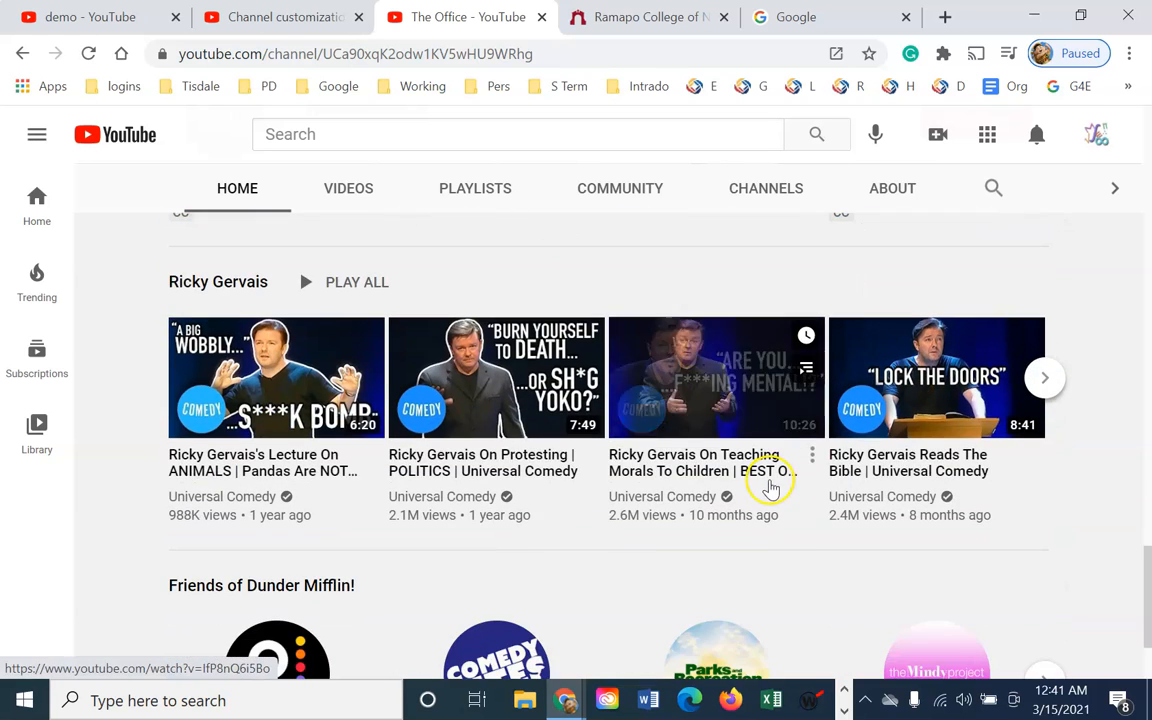
- Look through the featured channels in the "Friends of Dunder Mifflin!" section, and return to the beginning of The Office's home page
scroll(768, 490, down, 2)
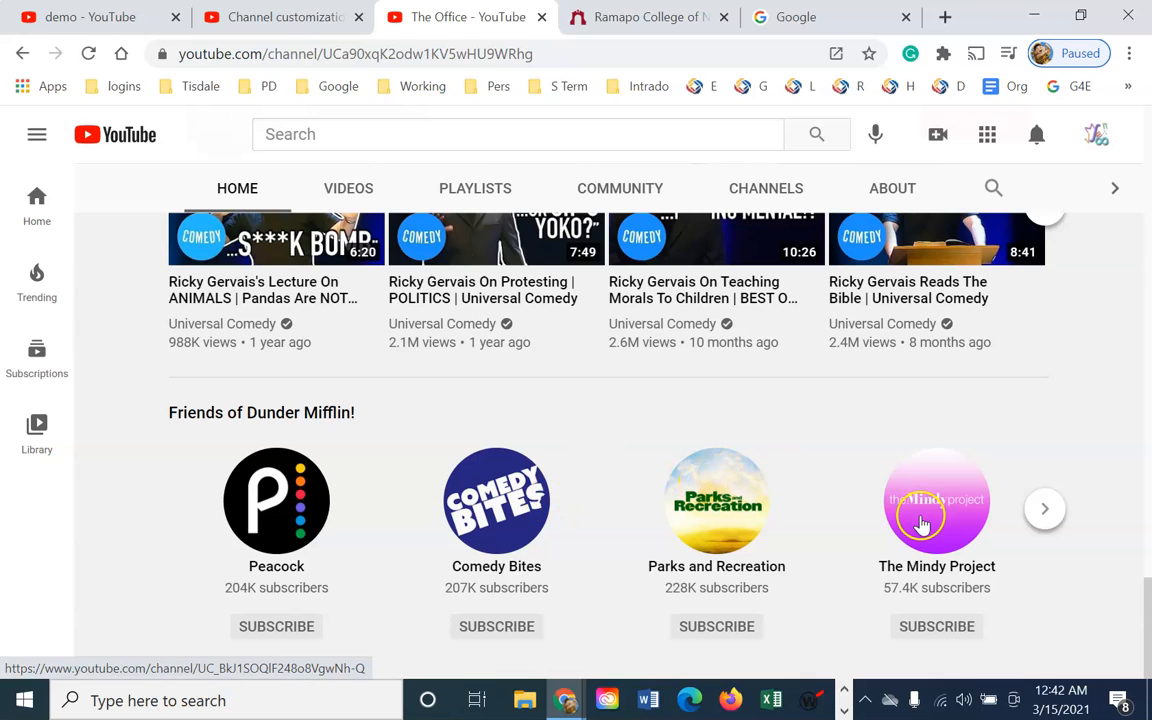
click(1047, 512)
click(1048, 514)
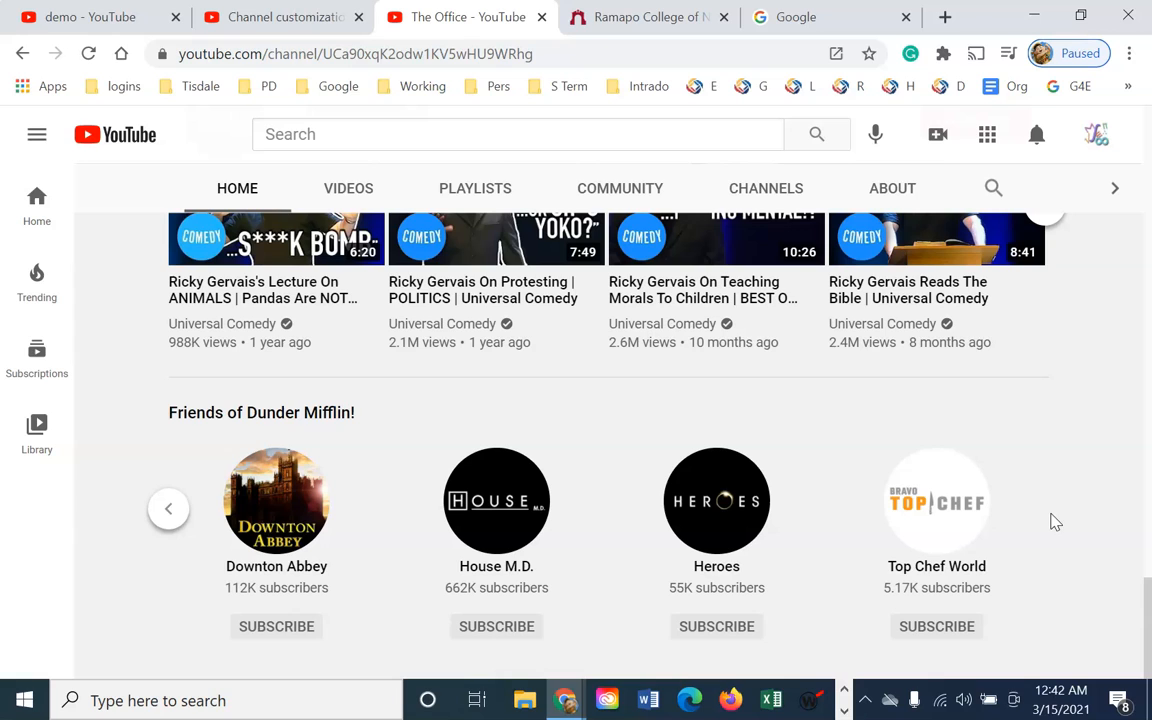
click(168, 510)
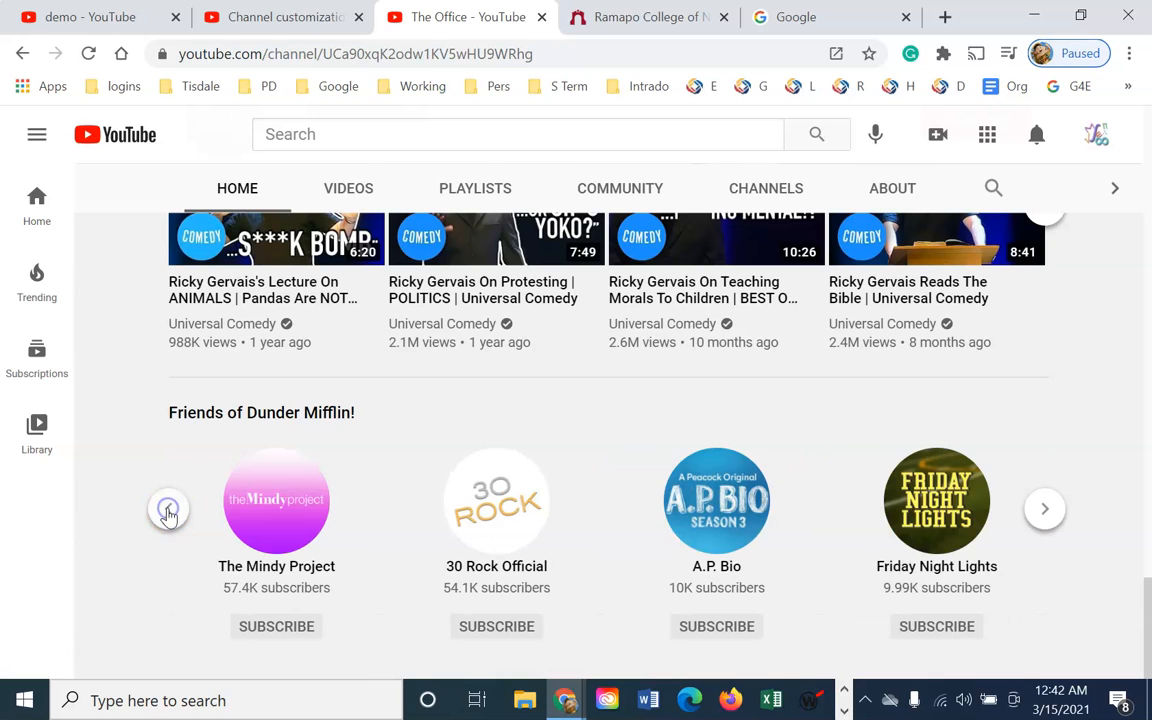
click(168, 510)
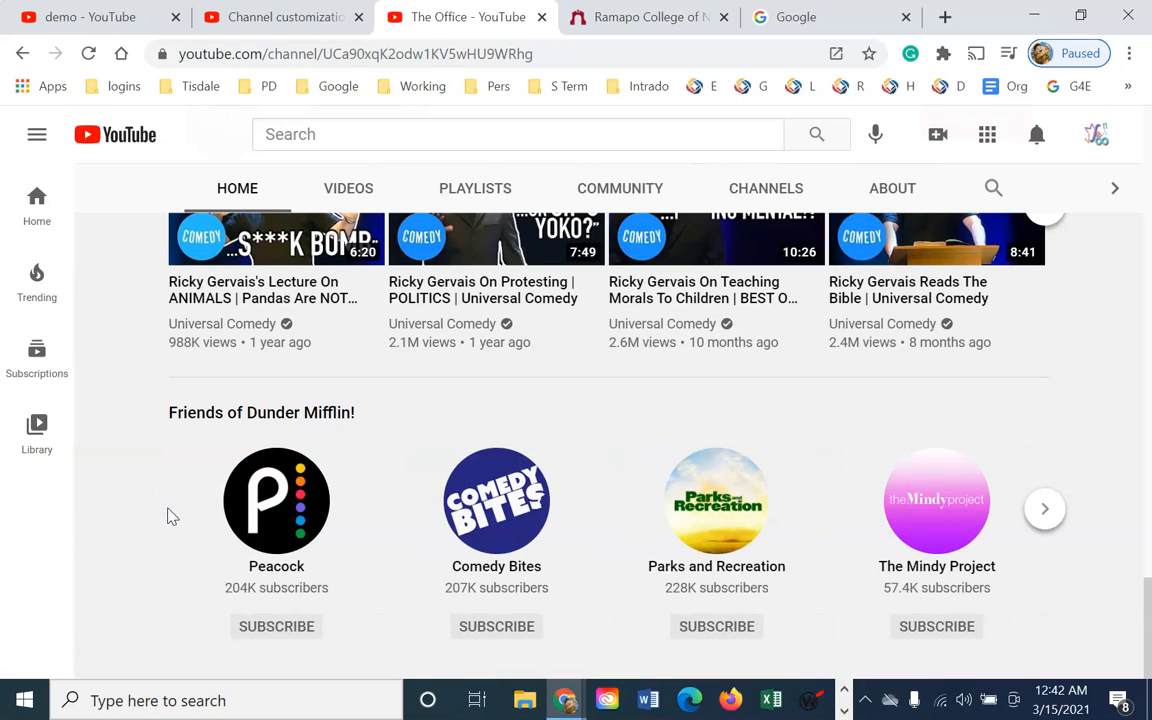
scroll(424, 547, up, 15)
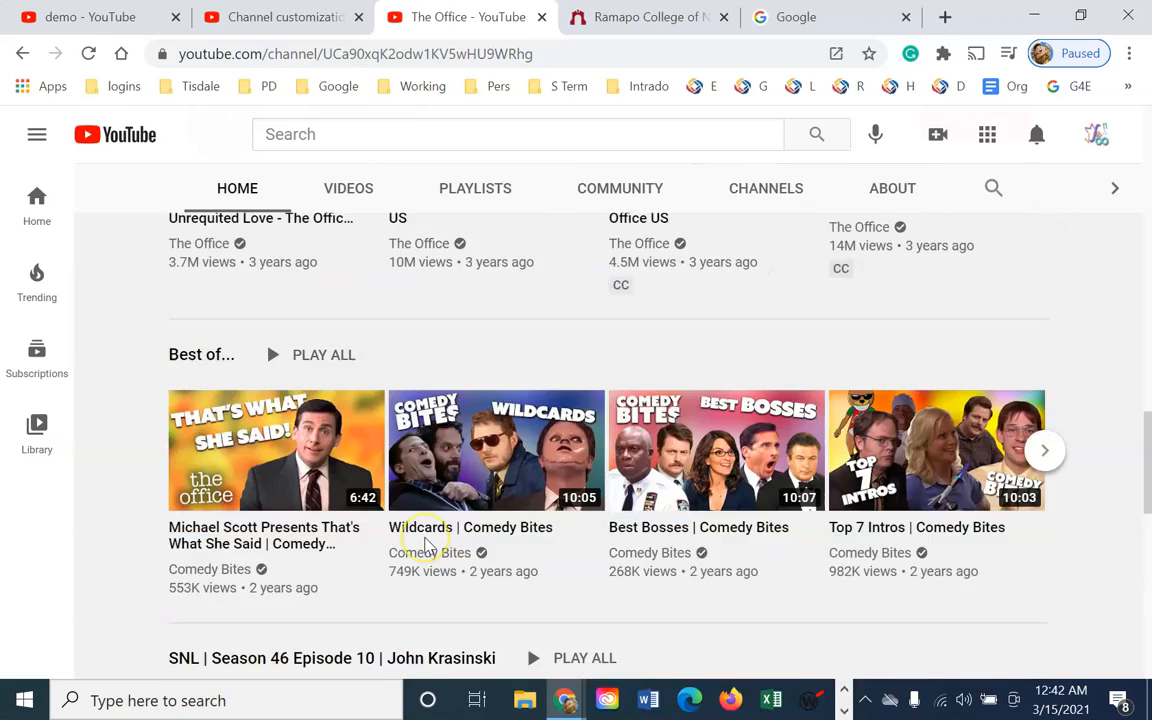
scroll(424, 547, up, 10)
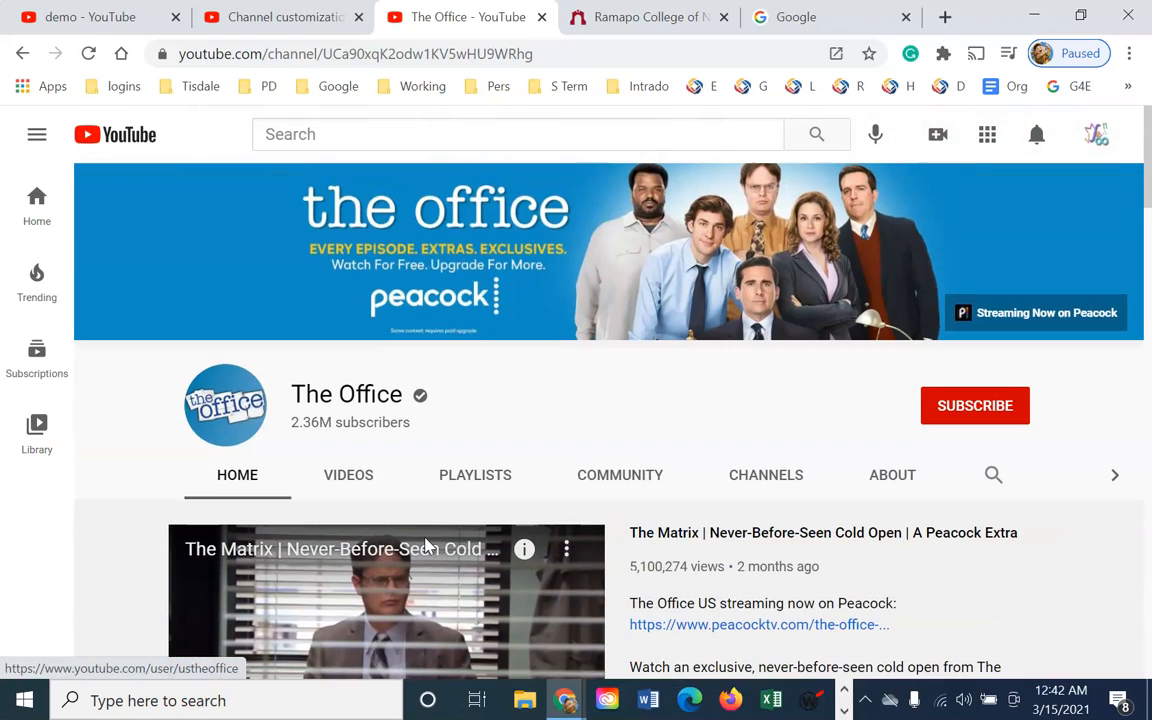